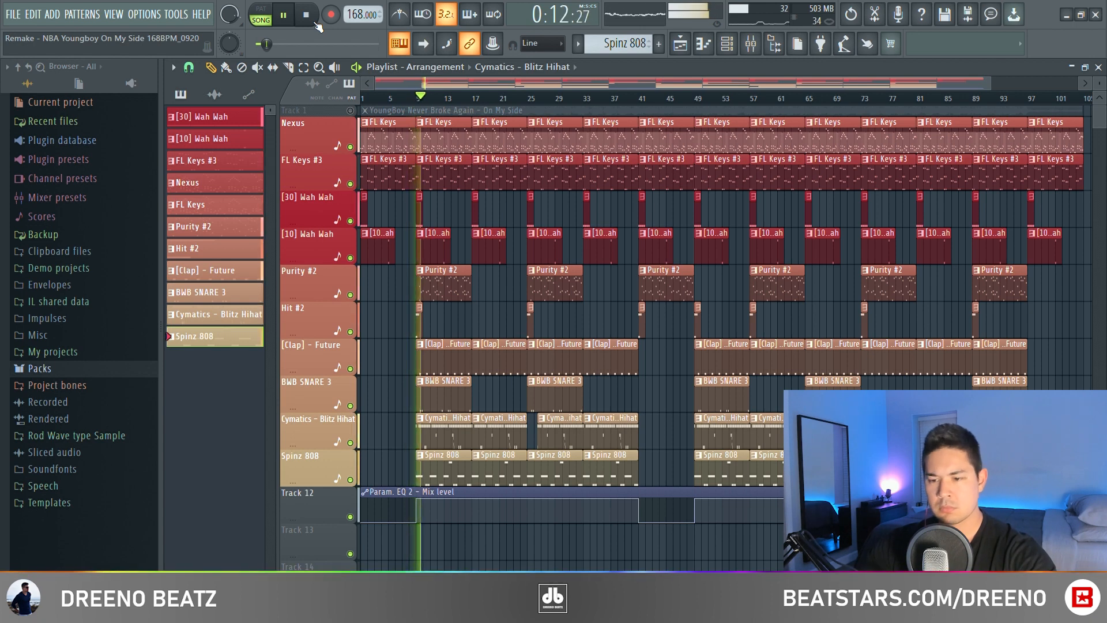
Step: Stop playback, then select the first eight bars of the playlist with FL Keys as the active pattern
{"action": "left_click", "coordinate": [313, 21]}
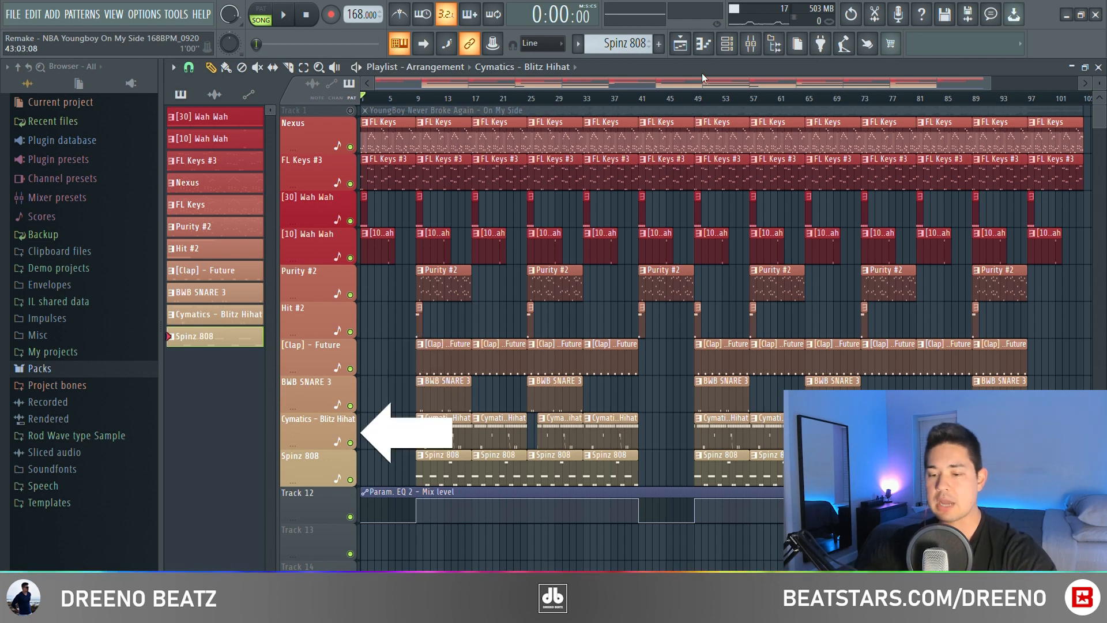
{"action": "key", "text": "ctrl+Right"}
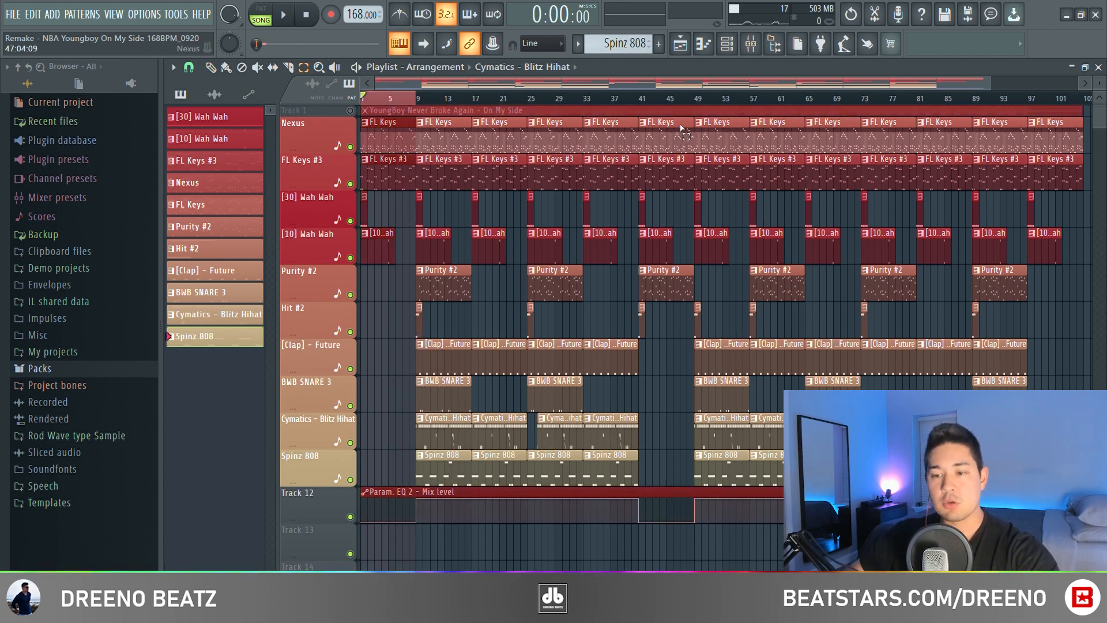
{"action": "left_click", "coordinate": [441, 122]}
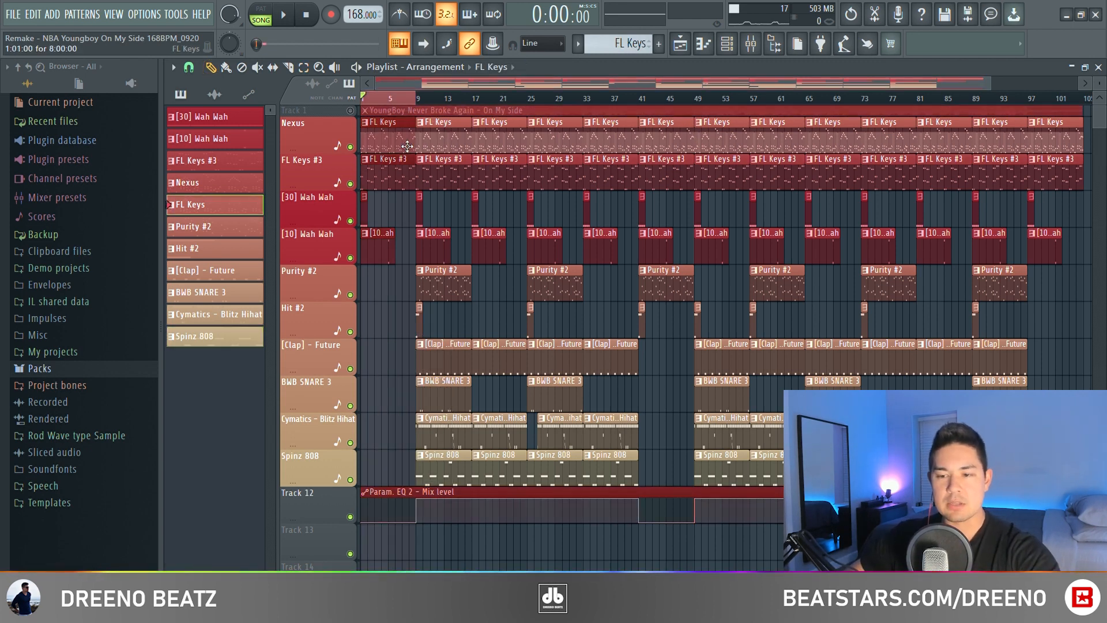
Step: Examine the instrument settings of the FL Keys and Nexus channels in the channel rack
{"action": "left_click", "coordinate": [736, 49]}
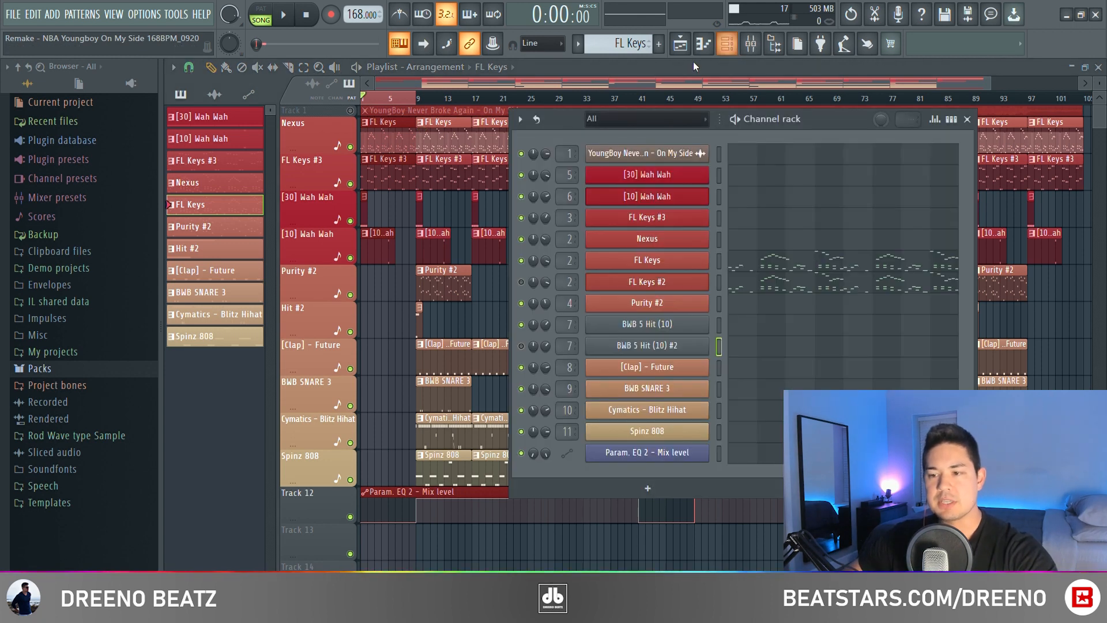
{"action": "left_click", "coordinate": [653, 263]}
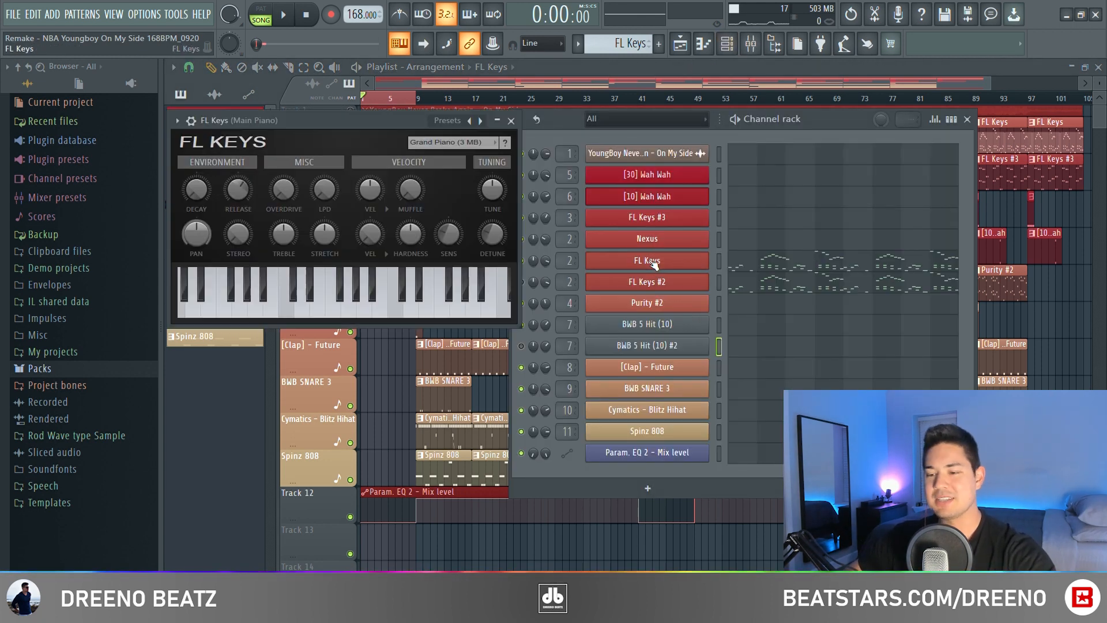
{"action": "left_click", "coordinate": [519, 120]}
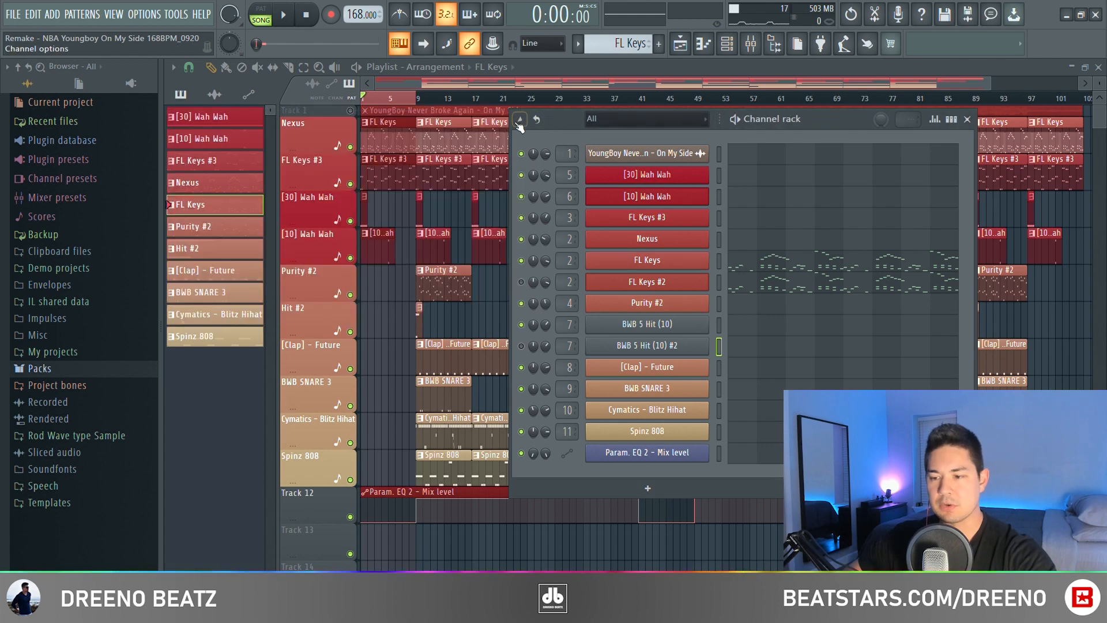
{"action": "left_click", "coordinate": [684, 242]}
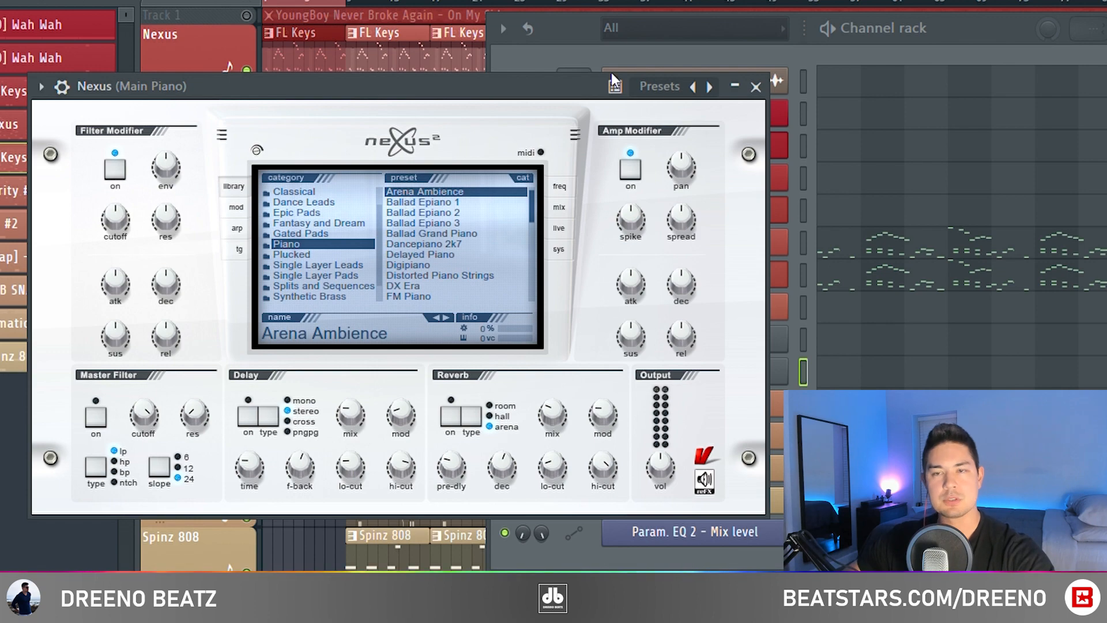
{"action": "left_click", "coordinate": [755, 87]}
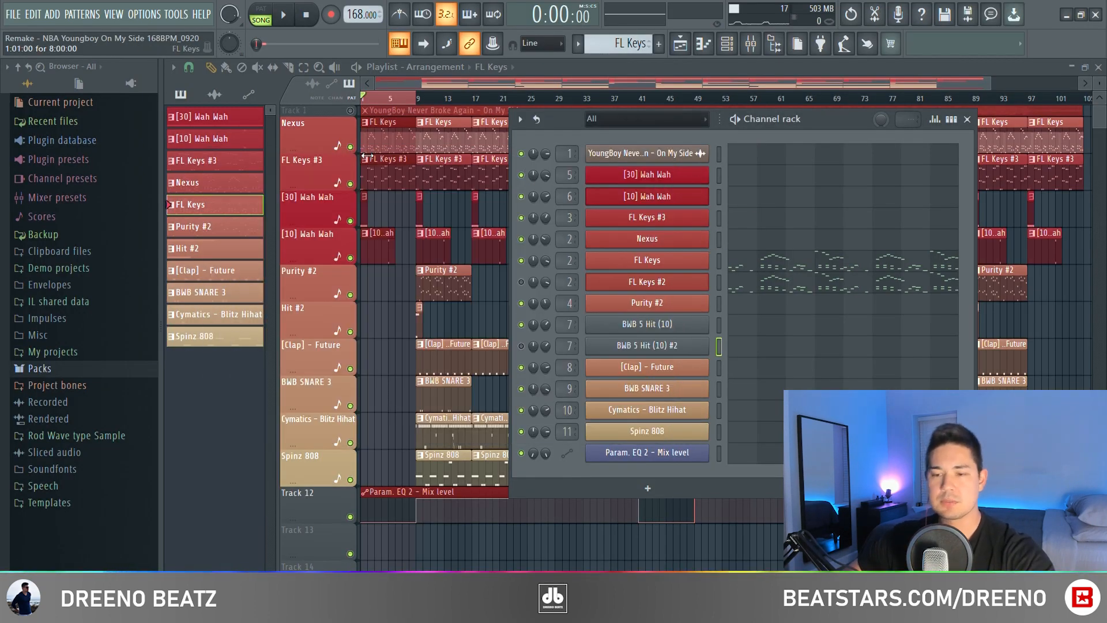
Step: Play and examine the FL Keys piano melody, highlighting the first F#5 and F5 notes and viewing their channel volume automation
{"action": "left_click", "coordinate": [781, 268]}
{"action": "key", "text": "space"}
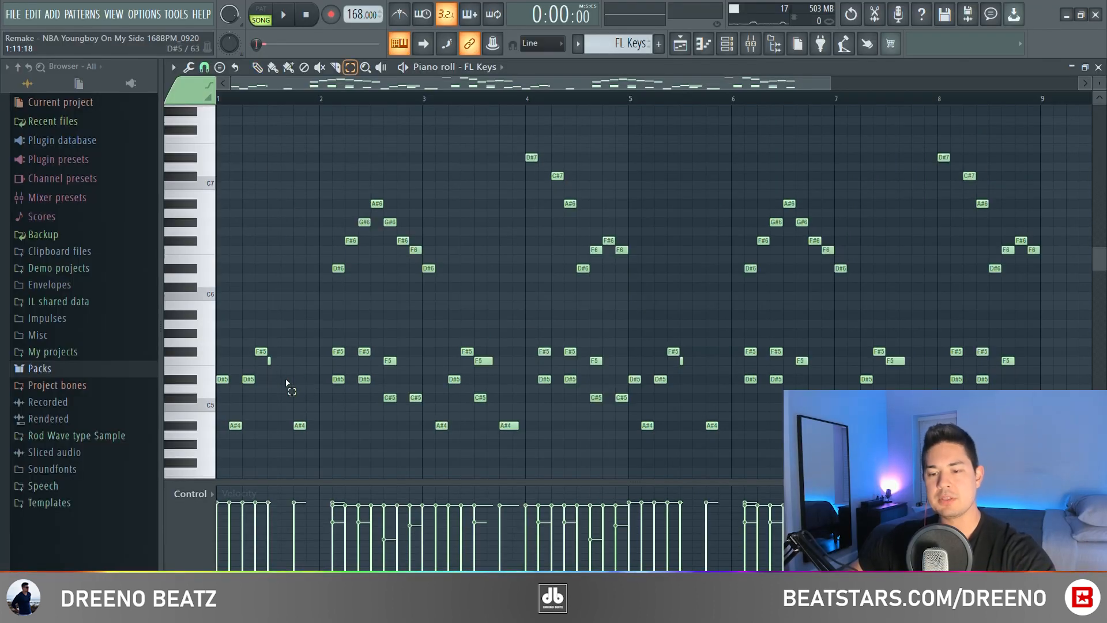
{"action": "left_click_drag", "start_coordinate": [288, 376], "coordinate": [254, 339]}
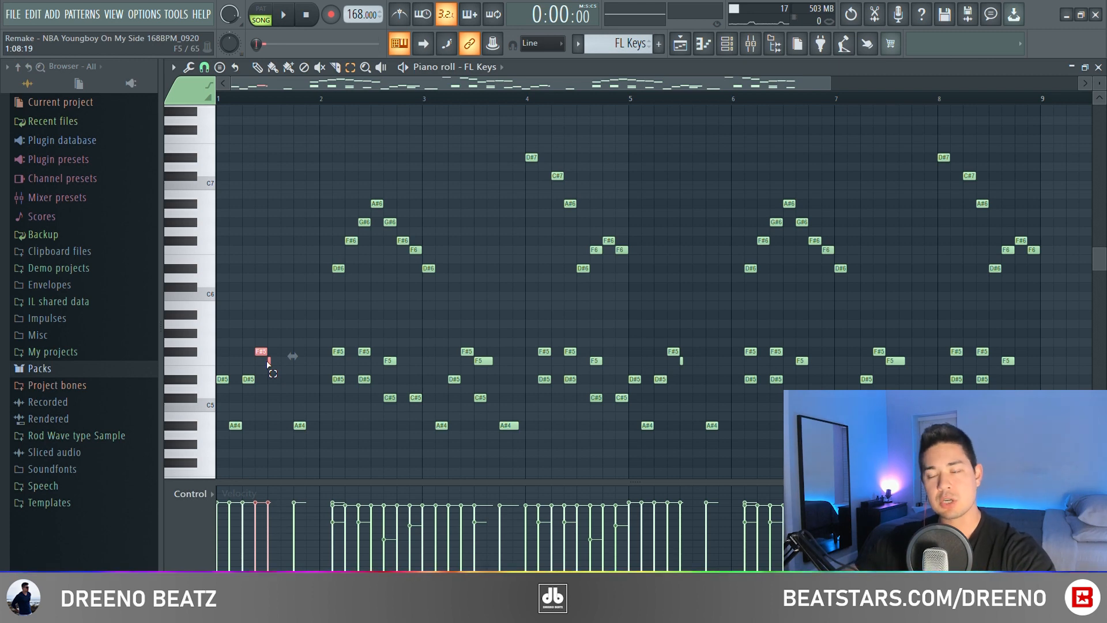
{"action": "left_click", "coordinate": [310, 515]}
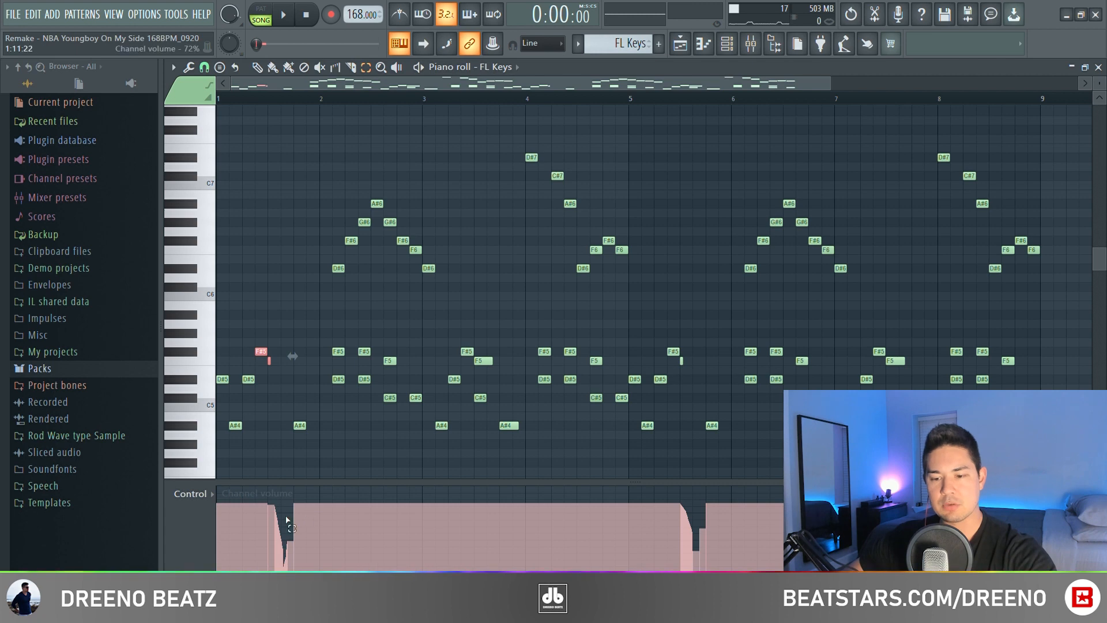
{"action": "scroll", "coordinate": [242, 435], "scroll_direction": "up", "scroll_amount": 8}
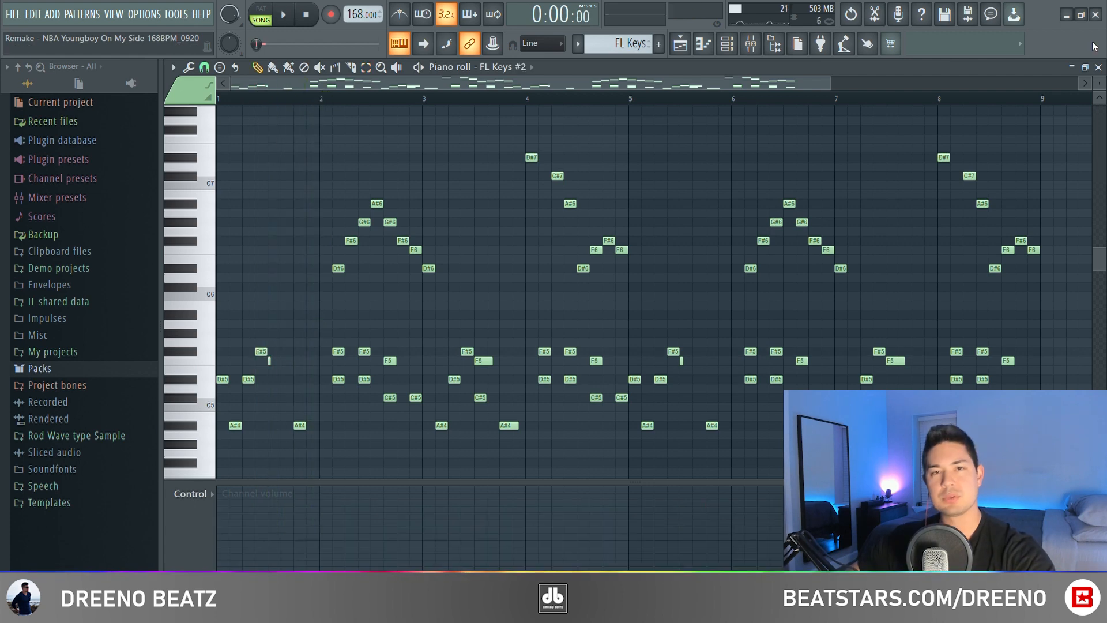
{"action": "left_click", "coordinate": [1098, 68]}
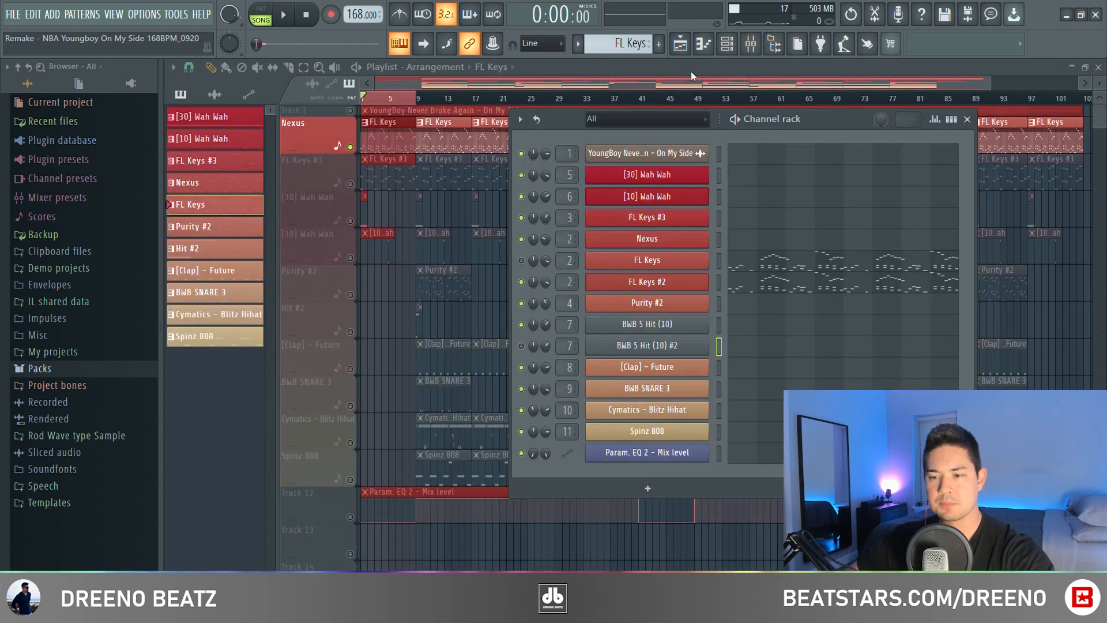
Step: Review the Fruity parametric EQ 2, RC-20 Retro Color and Wider effects on the Main Piano mixer track
{"action": "left_click", "coordinate": [750, 43]}
{"action": "left_click", "coordinate": [947, 183]}
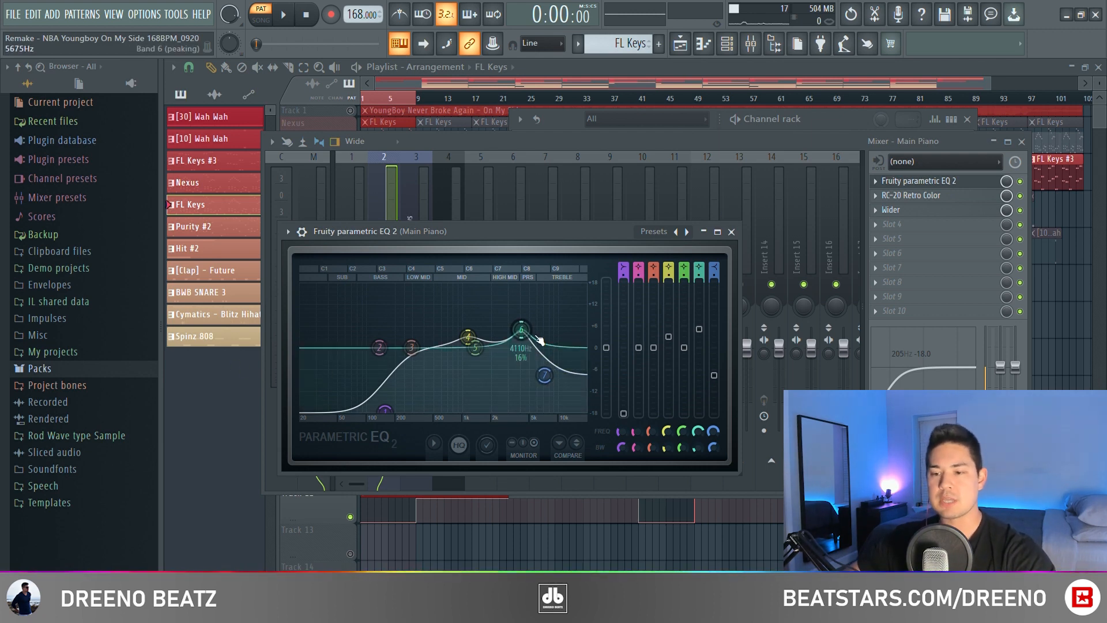
{"action": "left_click", "coordinate": [939, 196]}
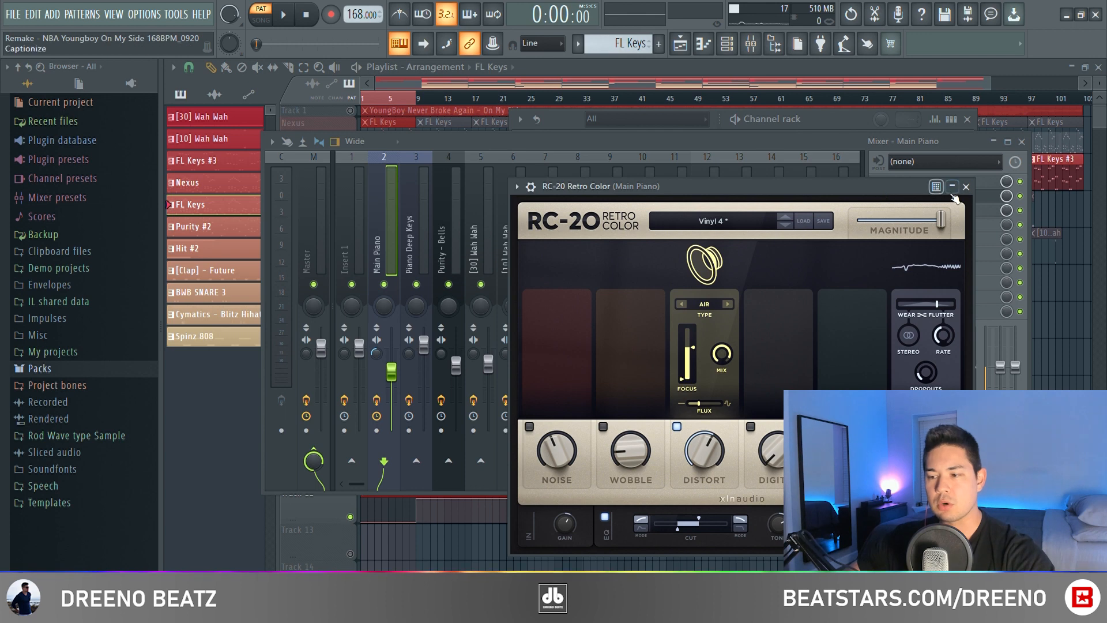
{"action": "left_click", "coordinate": [966, 187]}
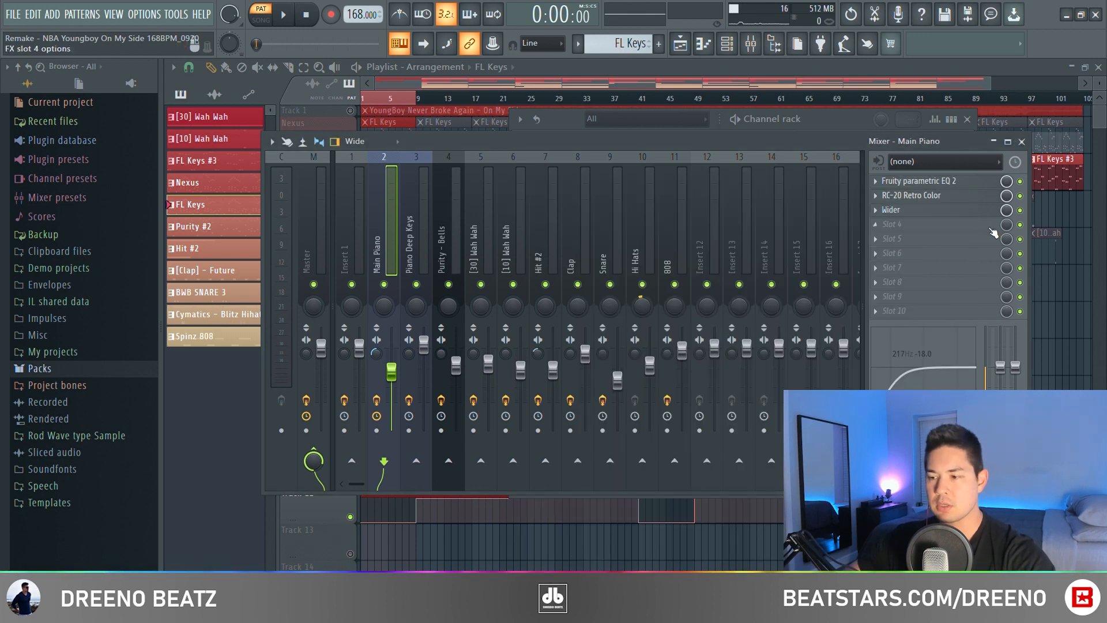
{"action": "left_click", "coordinate": [890, 210]}
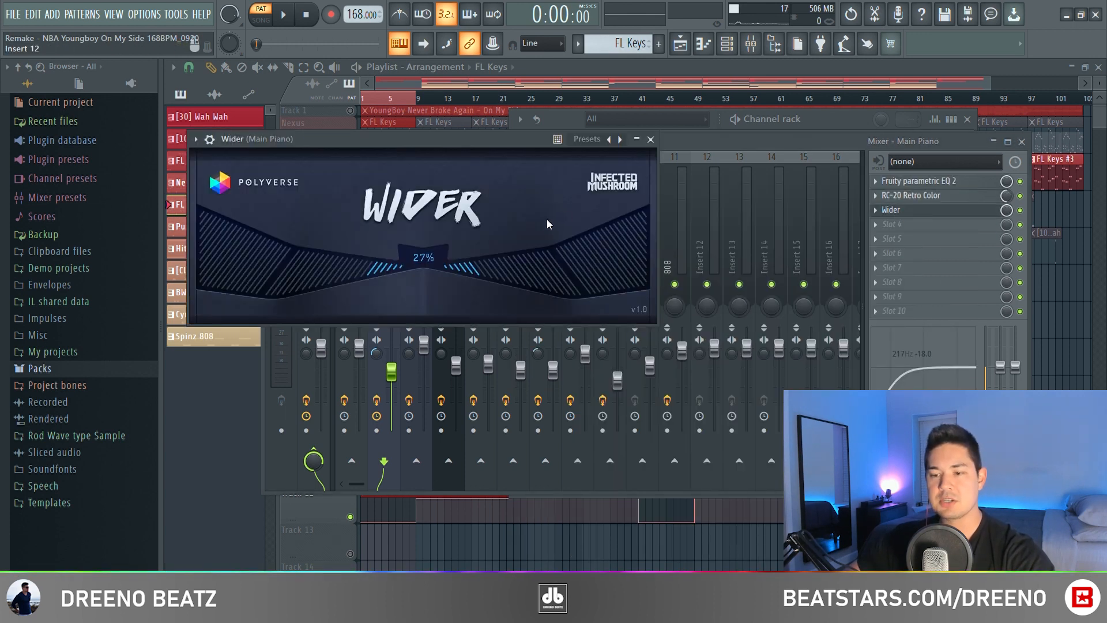
{"action": "left_click", "coordinate": [650, 140]}
{"action": "key", "text": "F9"}
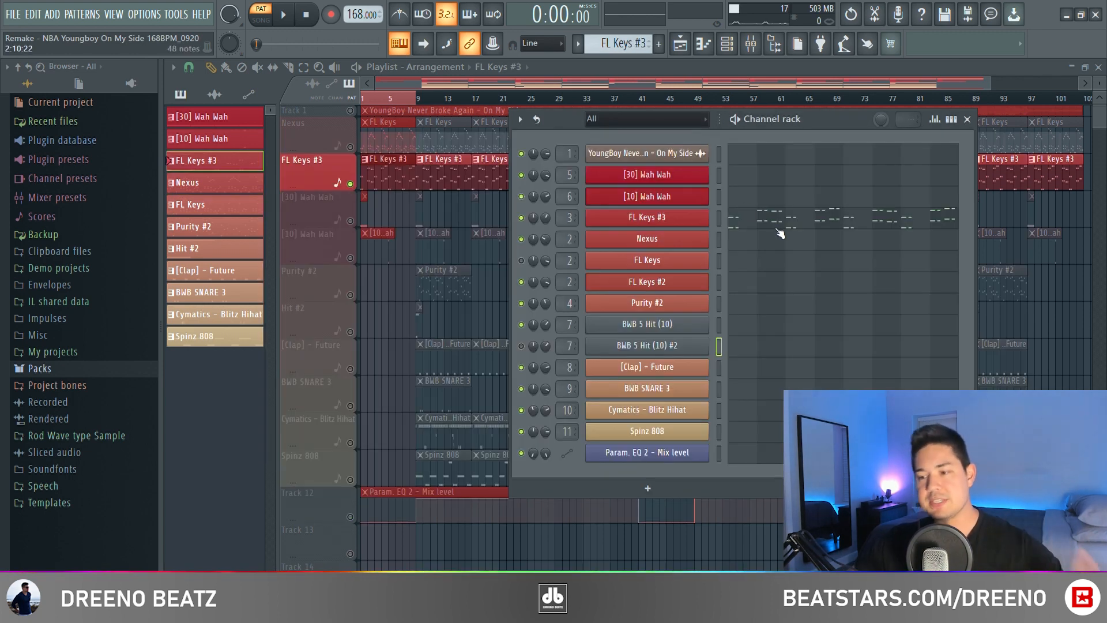
Step: Inspect the FL Keys #3 instrument settings, then view and play its notes in the piano roll
{"action": "left_click", "coordinate": [685, 223]}
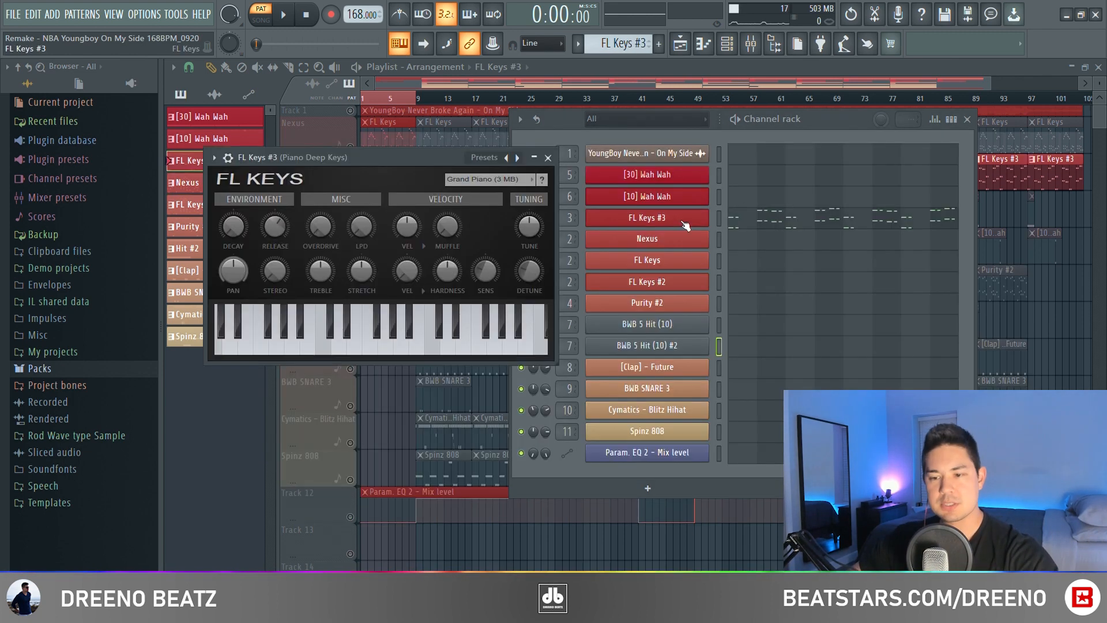
{"action": "left_click", "coordinate": [548, 157]}
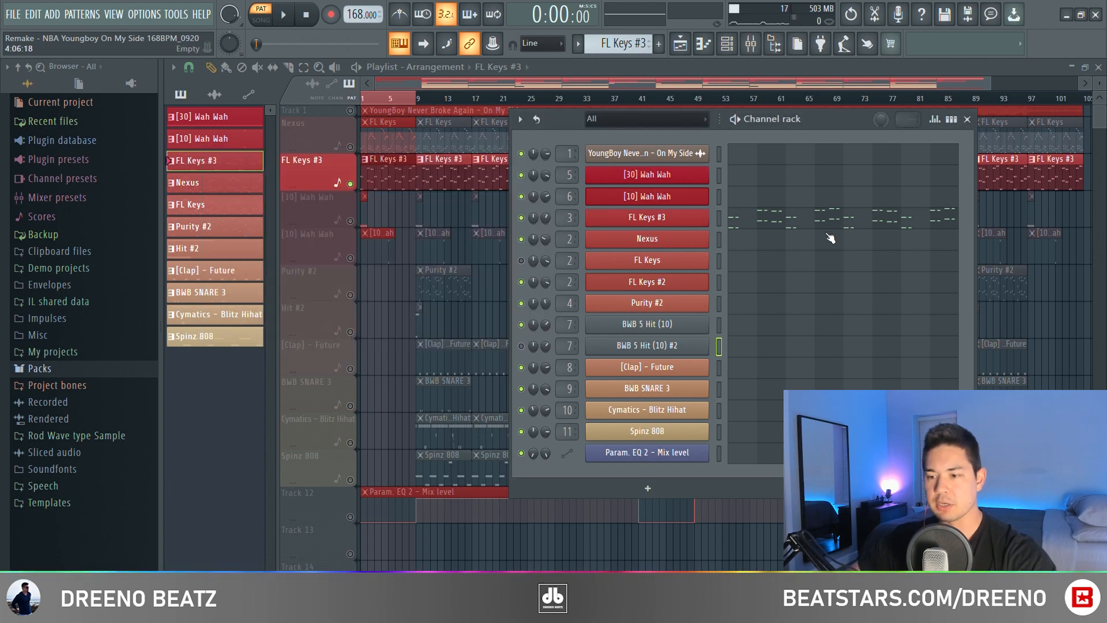
{"action": "left_click", "coordinate": [794, 225]}
{"action": "key", "text": "space"}
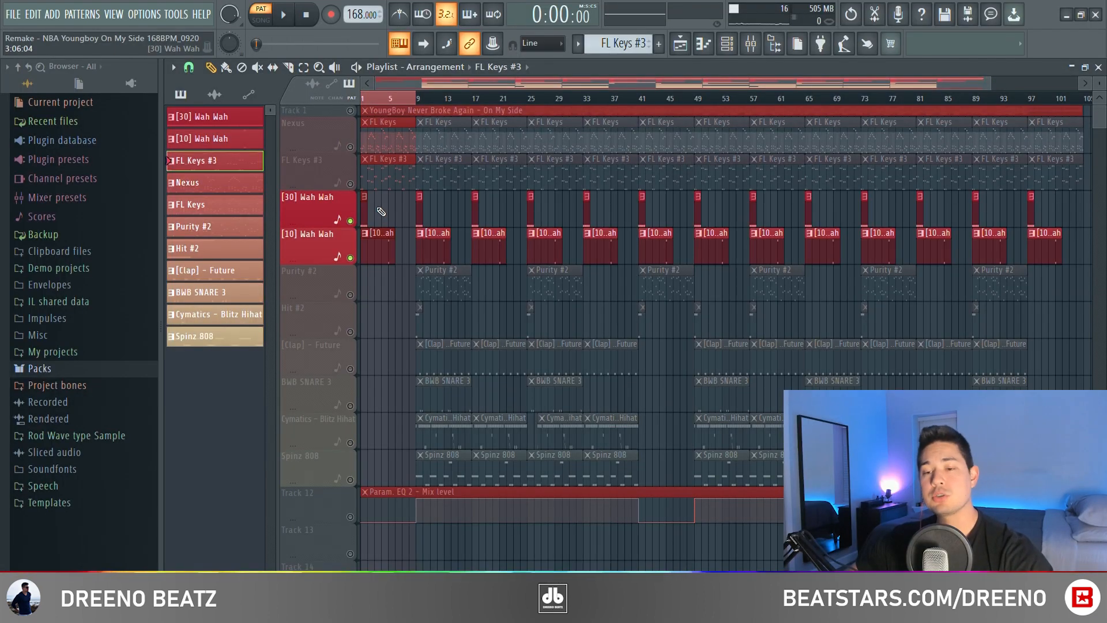
Step: Make [30] Wah Wah the active pattern, listen to it and examine its four C5 notes and their velocities
{"action": "left_click", "coordinate": [367, 214]}
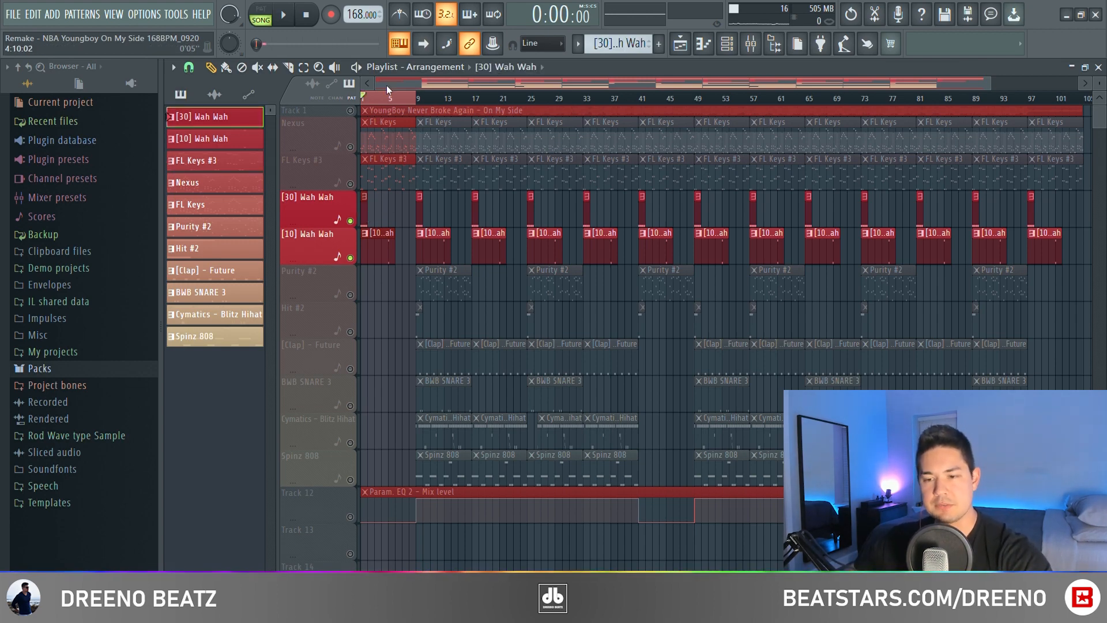
{"action": "scroll", "coordinate": [385, 98], "scroll_direction": "up", "scroll_amount": 5}
{"action": "key", "text": "space"}
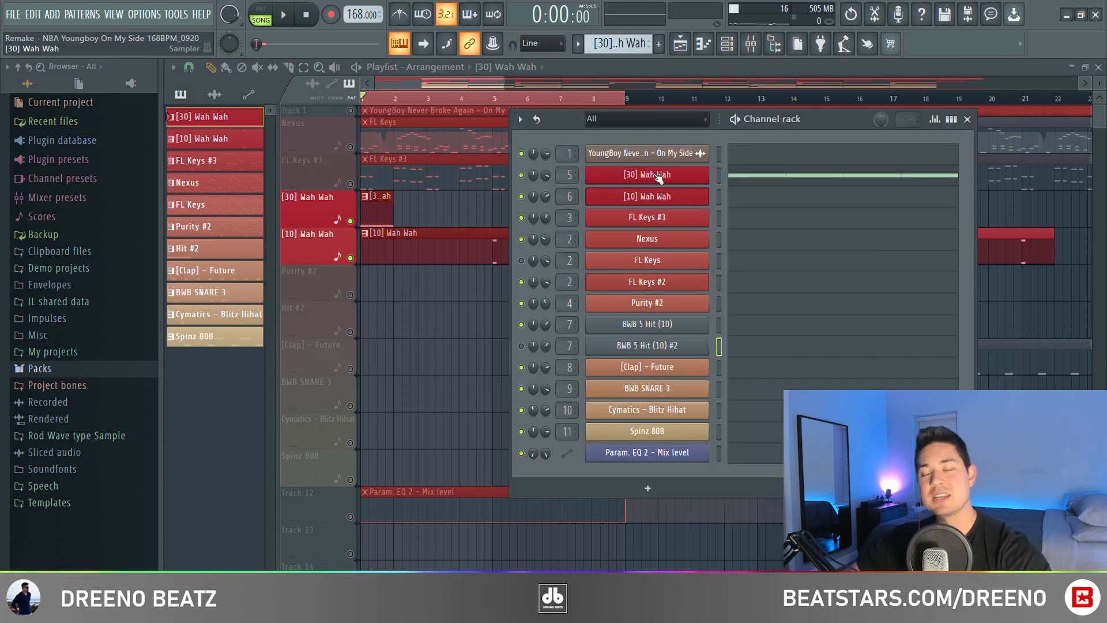
{"action": "left_click", "coordinate": [658, 174]}
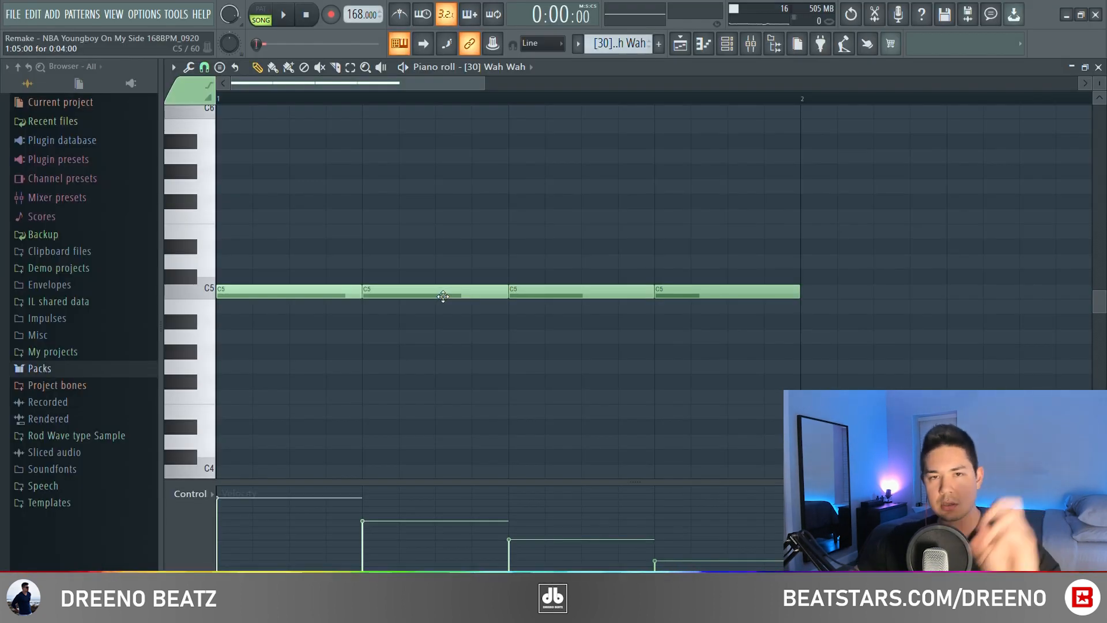
{"action": "key", "text": "space"}
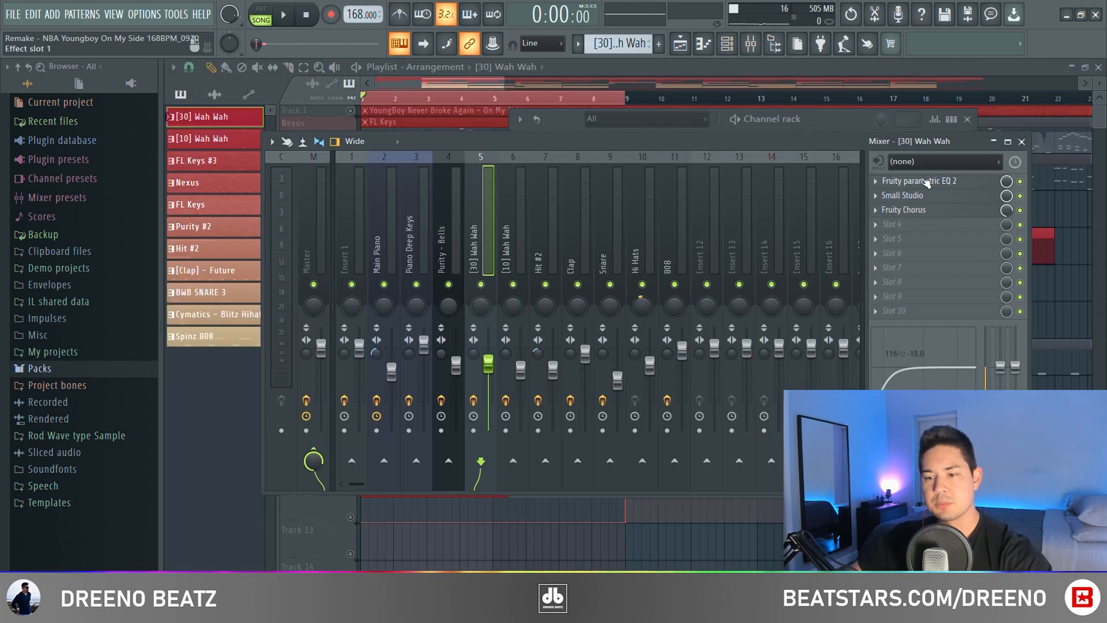
Step: Review the Fruity parametric EQ 2, Small Studio and Fruity Chorus effects on the [30] Wah Wah mixer track, then play the sound
{"action": "left_click", "coordinate": [925, 182]}
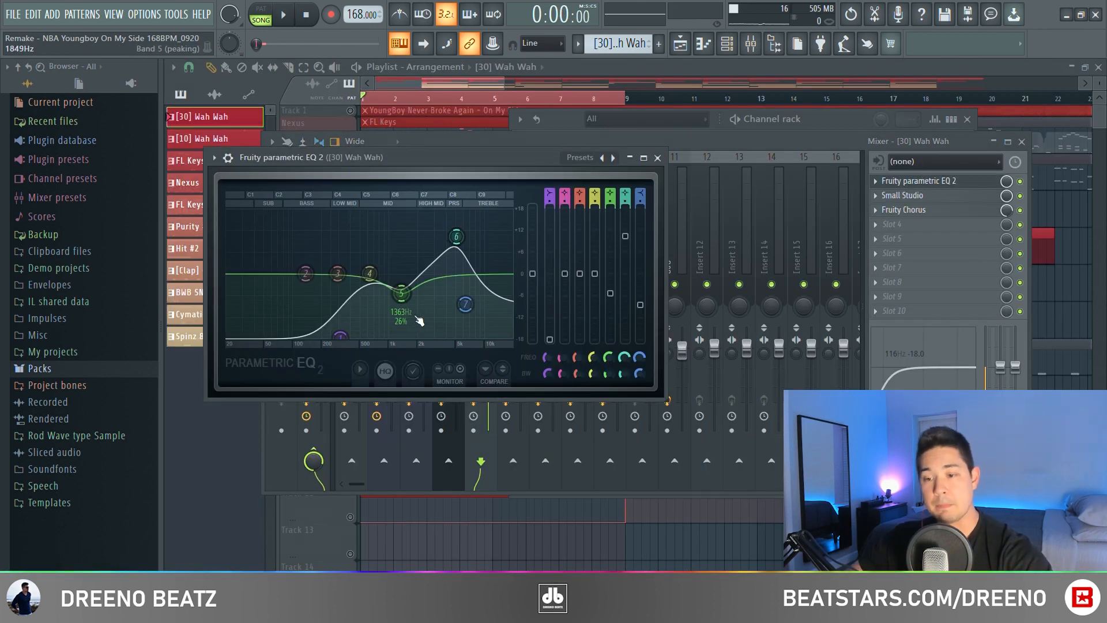
{"action": "left_click", "coordinate": [657, 157]}
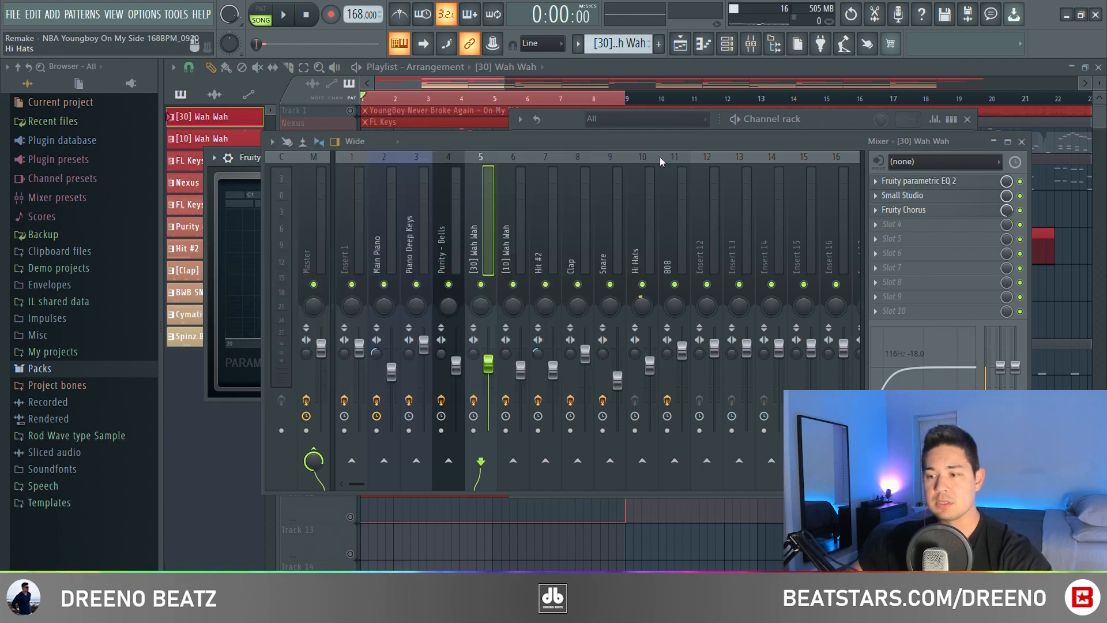
{"action": "left_click", "coordinate": [923, 195]}
{"action": "left_click", "coordinate": [601, 176]}
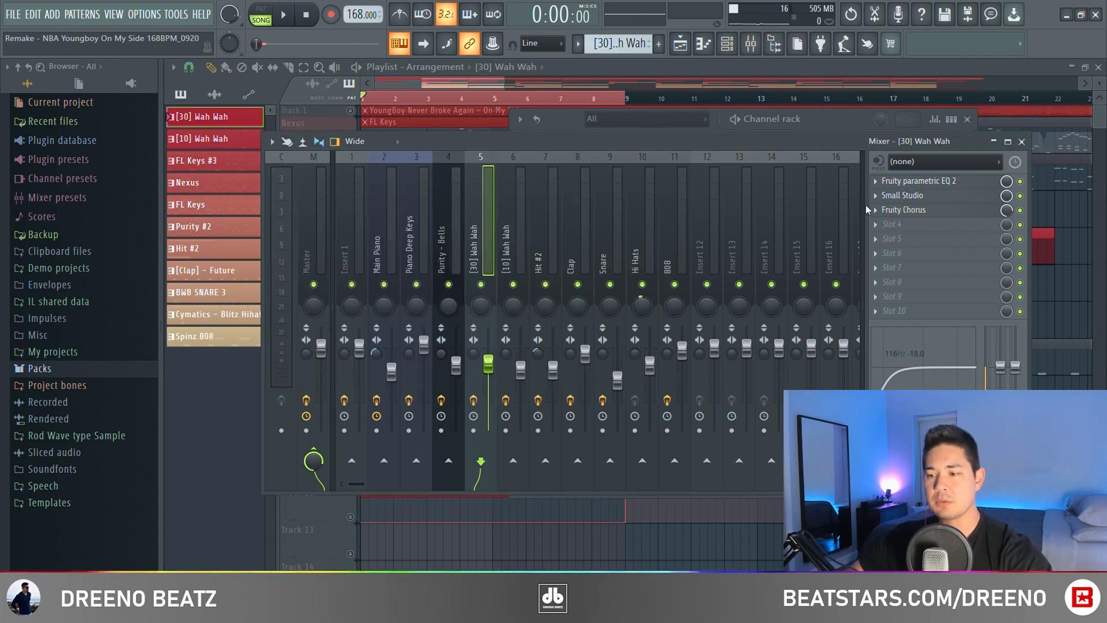
{"action": "left_click", "coordinate": [902, 211]}
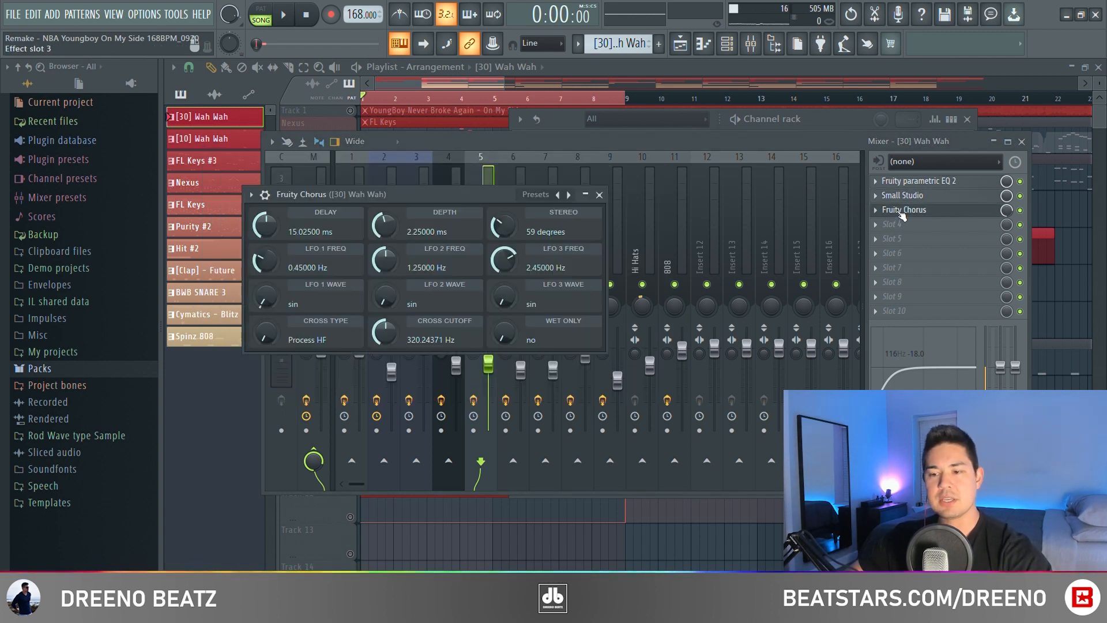
{"action": "left_click", "coordinate": [599, 194]}
{"action": "key", "text": "space"}
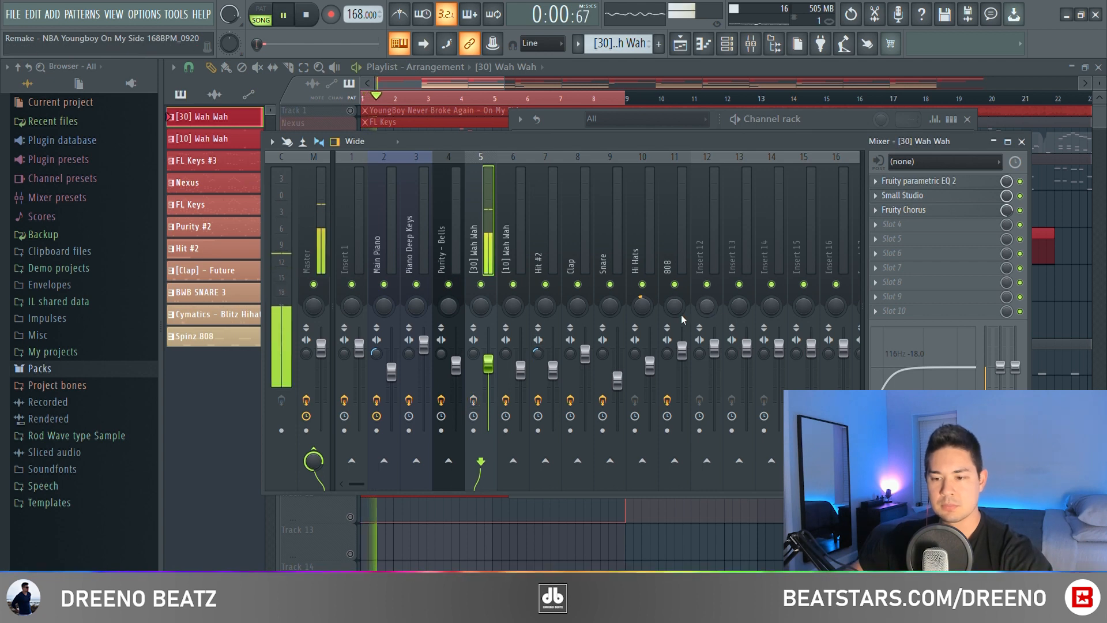
{"action": "key", "text": "space"}
{"action": "key", "text": "space"}
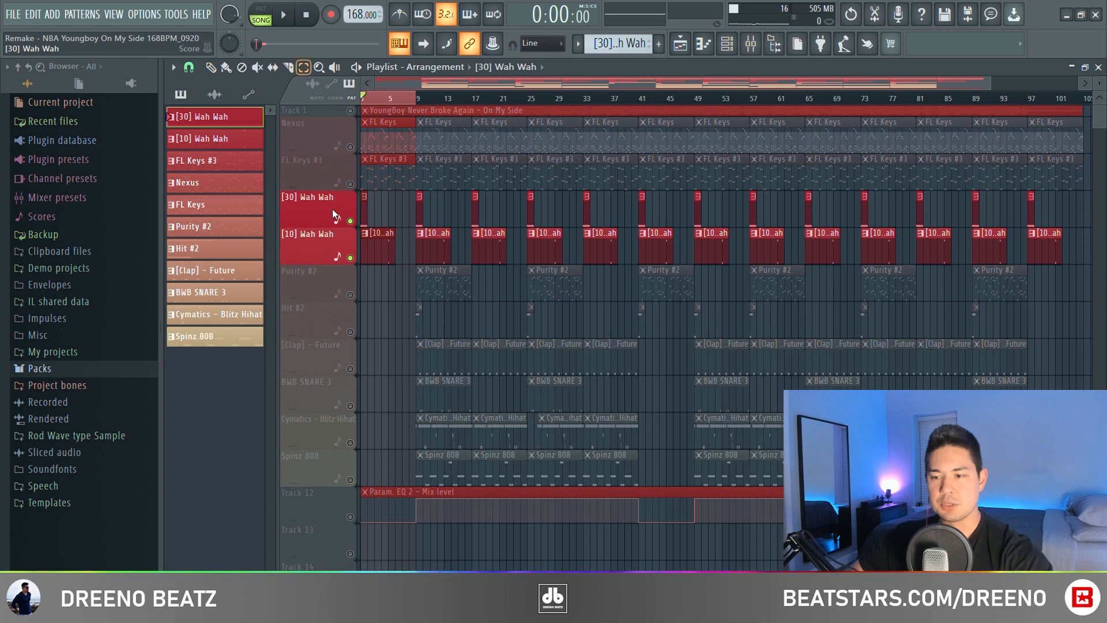
Step: Solo the [10] Wah Wah playlist track and play its clip from around bar 5
{"action": "left_click_drag", "start_coordinate": [332, 214], "coordinate": [696, 214]}
{"action": "left_click_drag", "start_coordinate": [1024, 213], "coordinate": [1028, 212]}
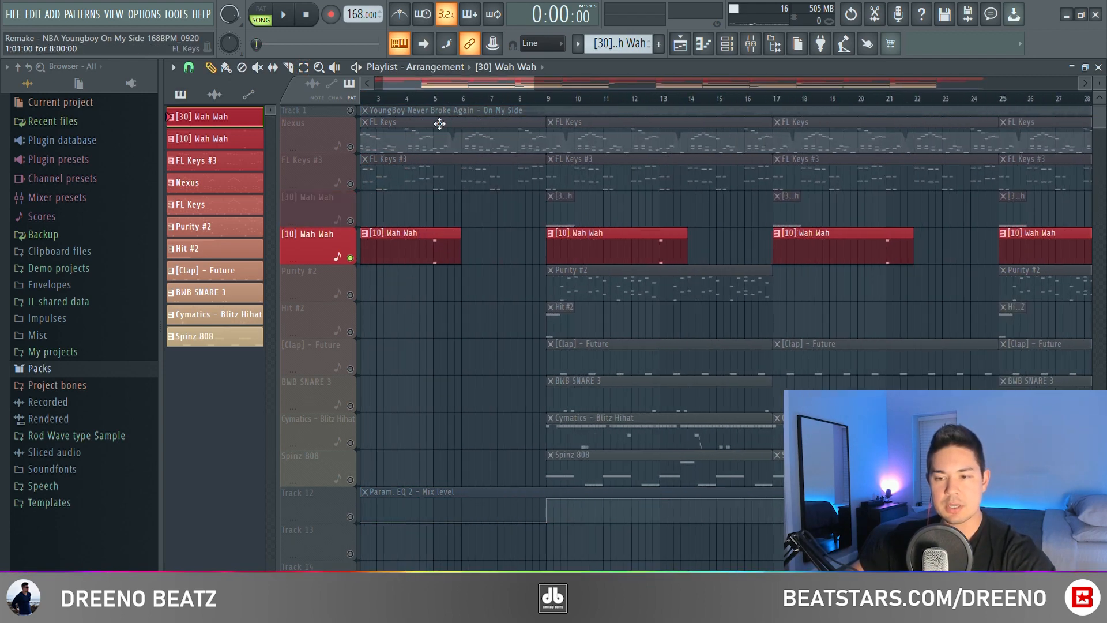
{"action": "left_click", "coordinate": [434, 98]}
{"action": "key", "text": "space"}
{"action": "key", "text": "space"}
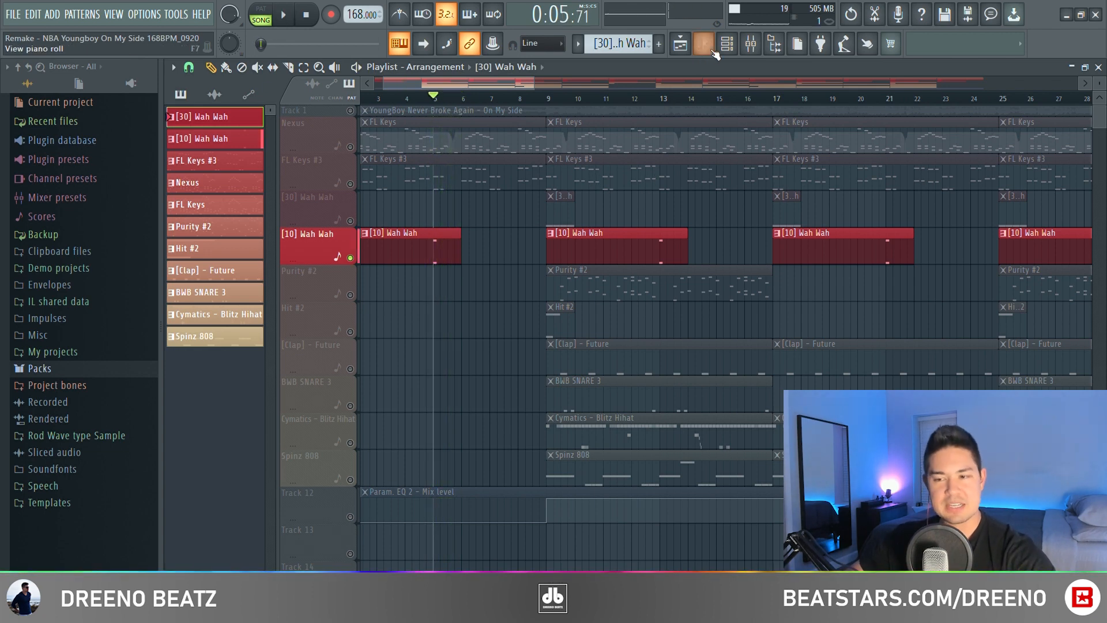
Step: Inspect the sample settings of the [10] Wah Wah channel and open its notes in the piano roll
{"action": "left_click", "coordinate": [727, 44]}
{"action": "left_click", "coordinate": [663, 199]}
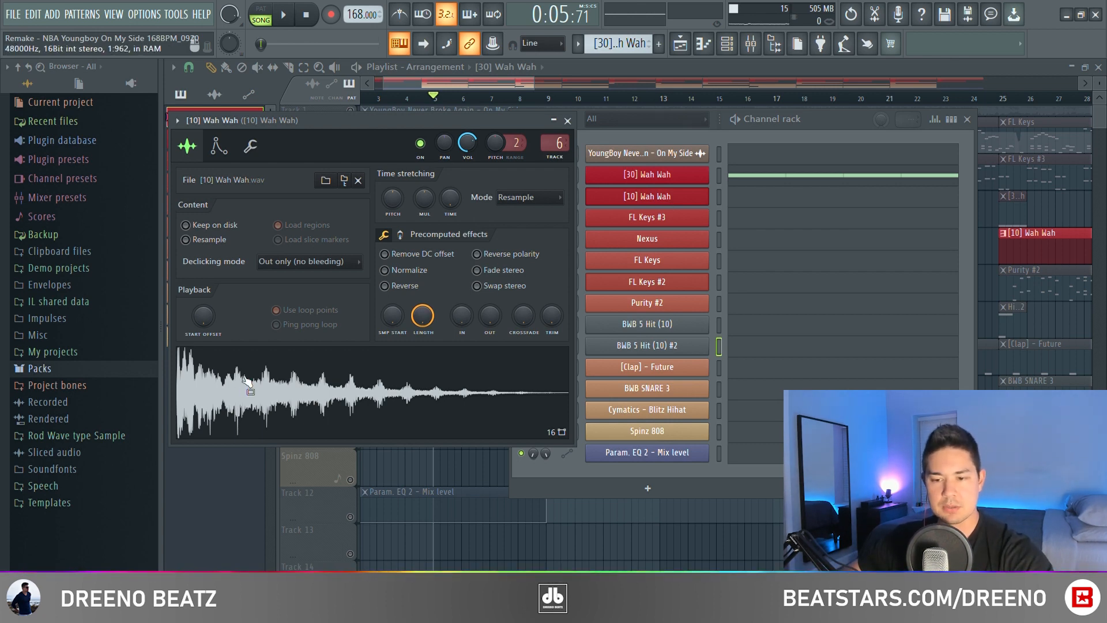
{"action": "key", "text": "F7"}
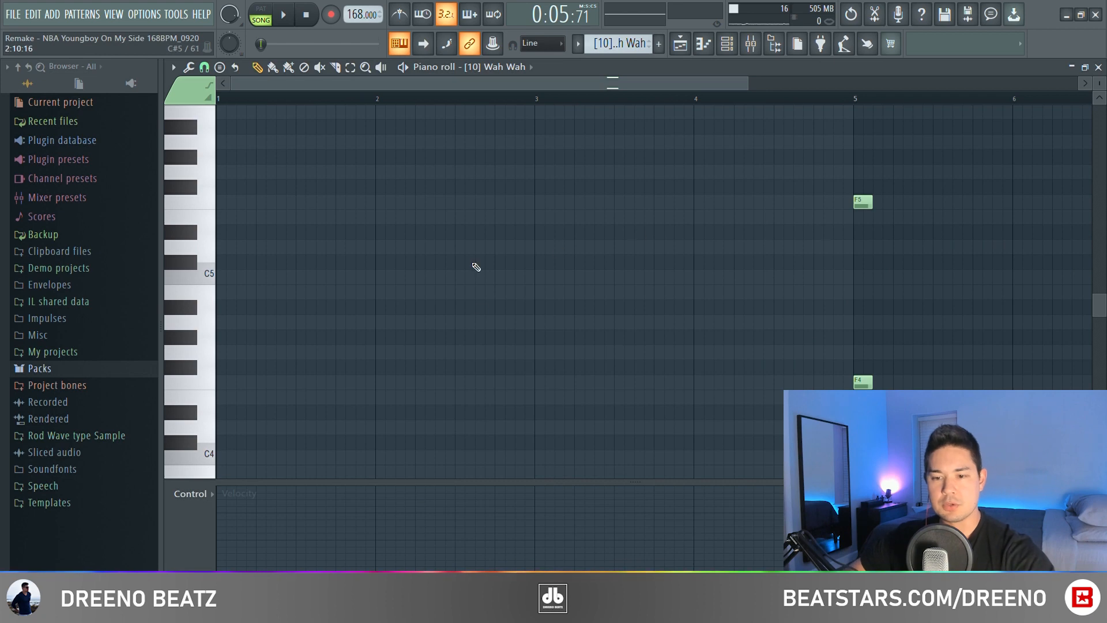
Step: Audition the C5, F5 and F4 keys of the [10] Wah Wah sound in the piano roll
{"action": "left_click", "coordinate": [208, 279]}
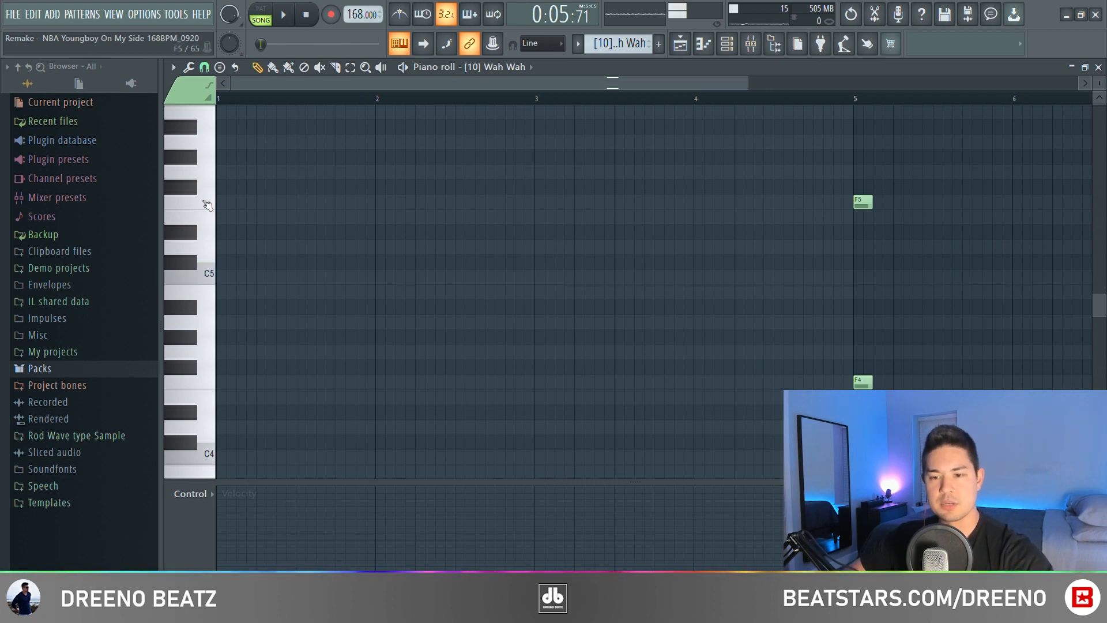
{"action": "left_click", "coordinate": [211, 206]}
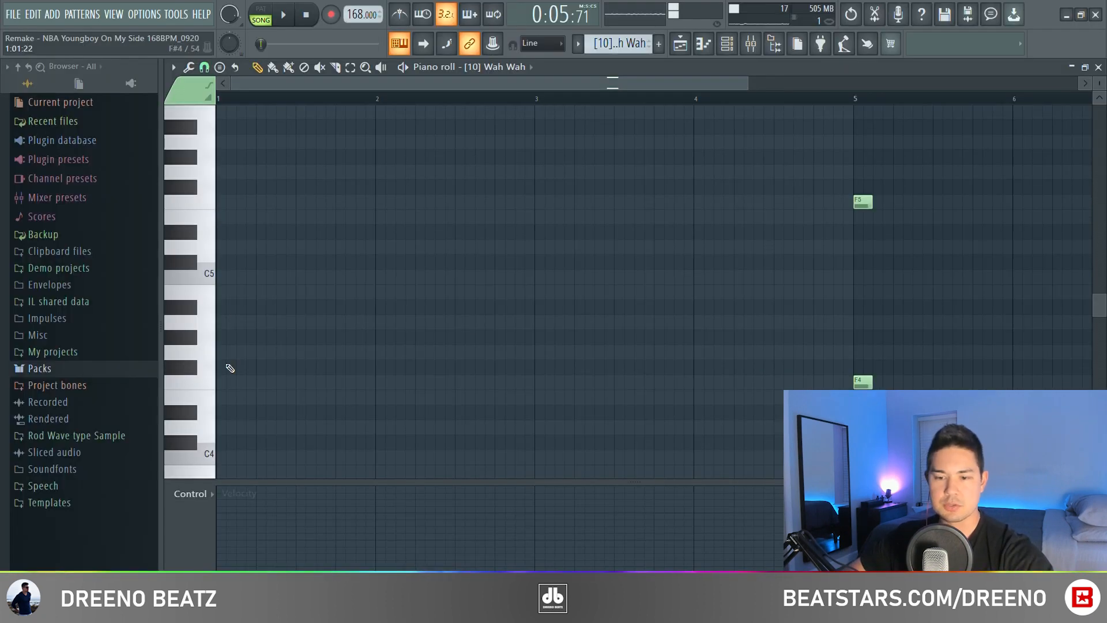
{"action": "left_click", "coordinate": [212, 382]}
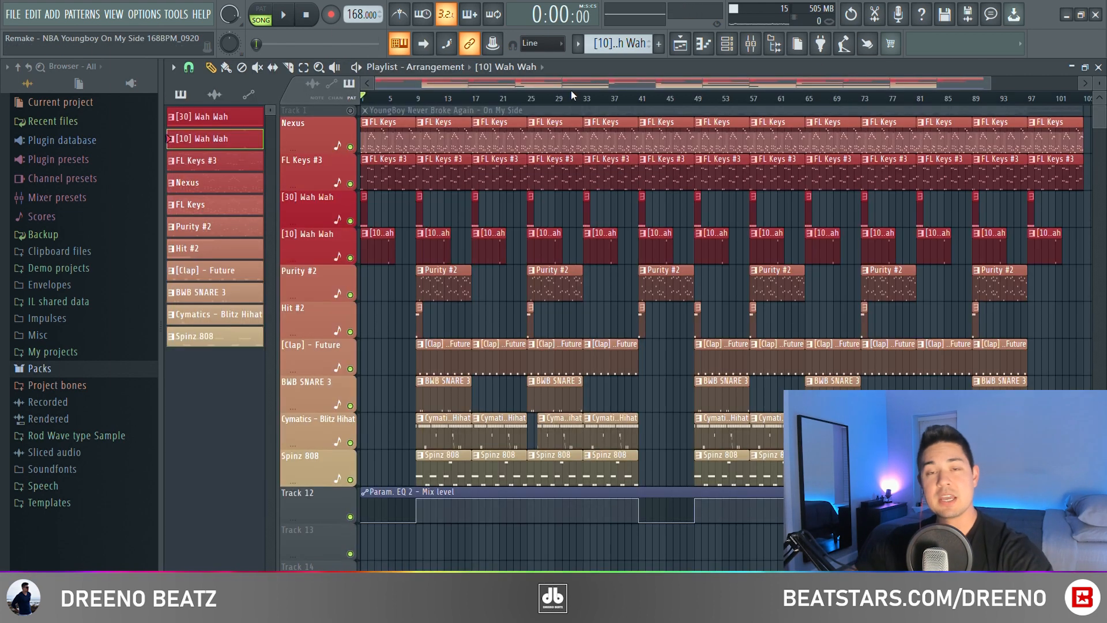
Step: Play the full arrangement from the beginning and again from bar 9 to hear the Wah Wah sounds in context
{"action": "key", "text": "space"}
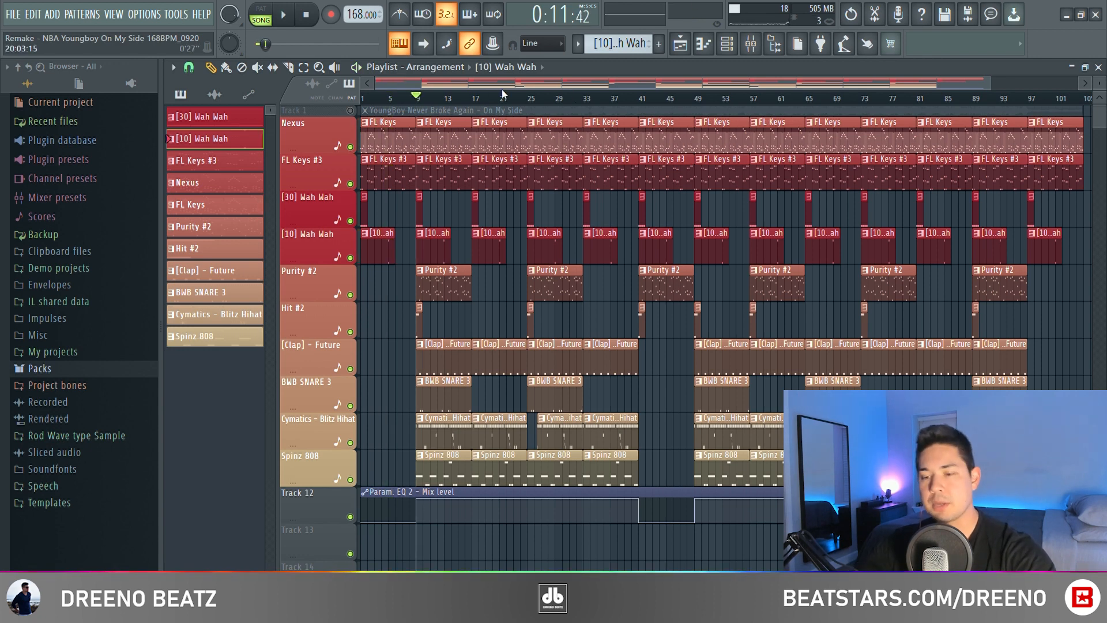
{"action": "key", "text": "space"}
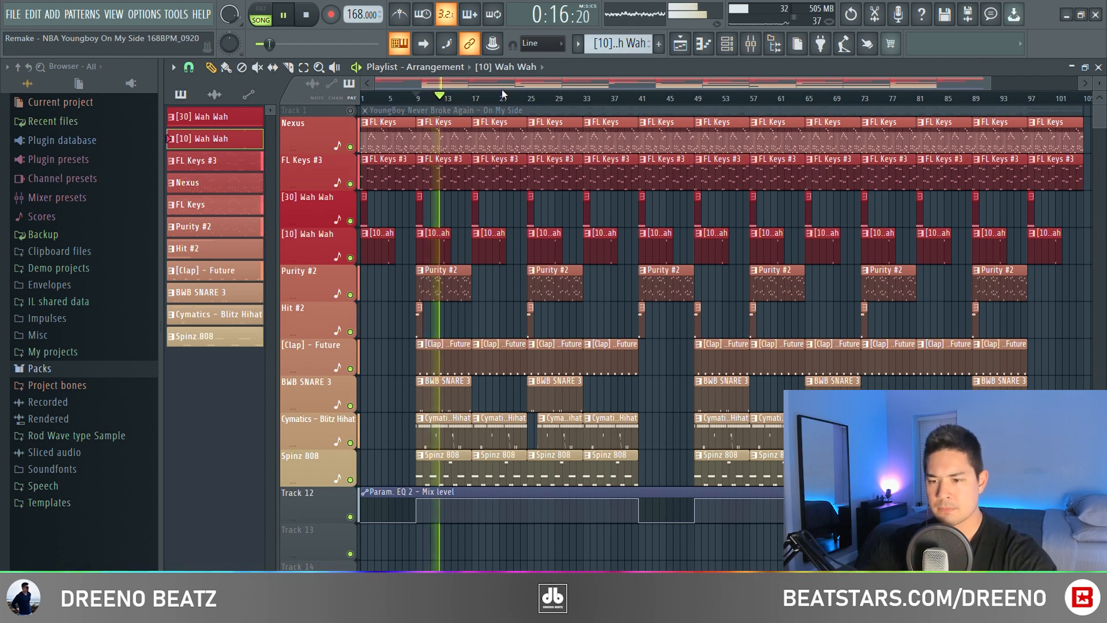
{"action": "key", "text": "space"}
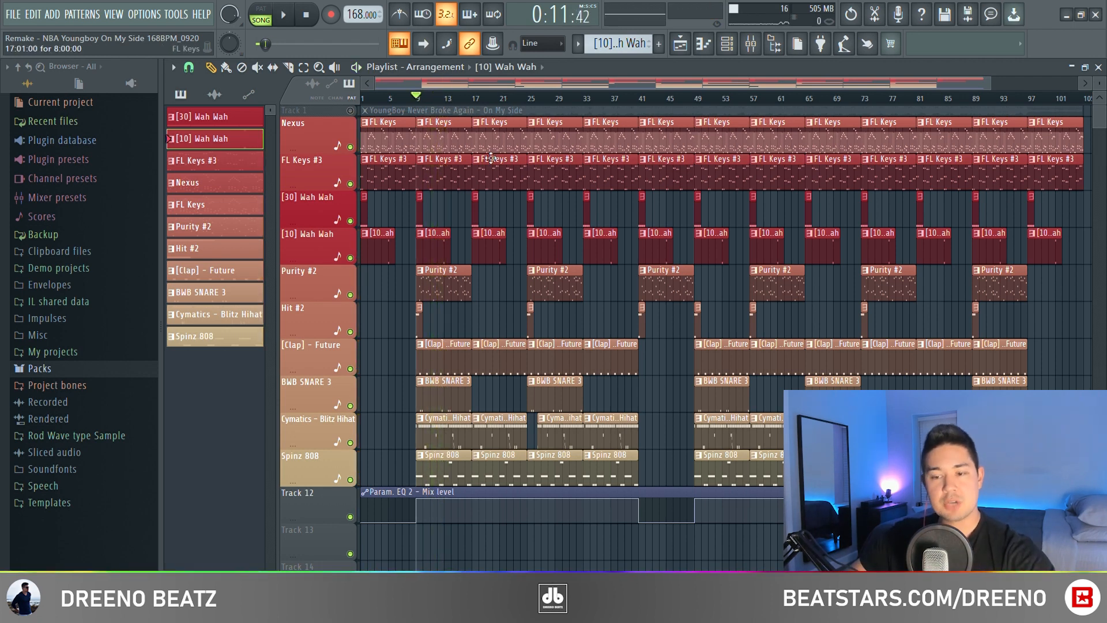
Step: Make FL Keys #3 the active pattern, open its notes in the piano roll framed to fit, and play them
{"action": "left_click", "coordinate": [456, 178]}
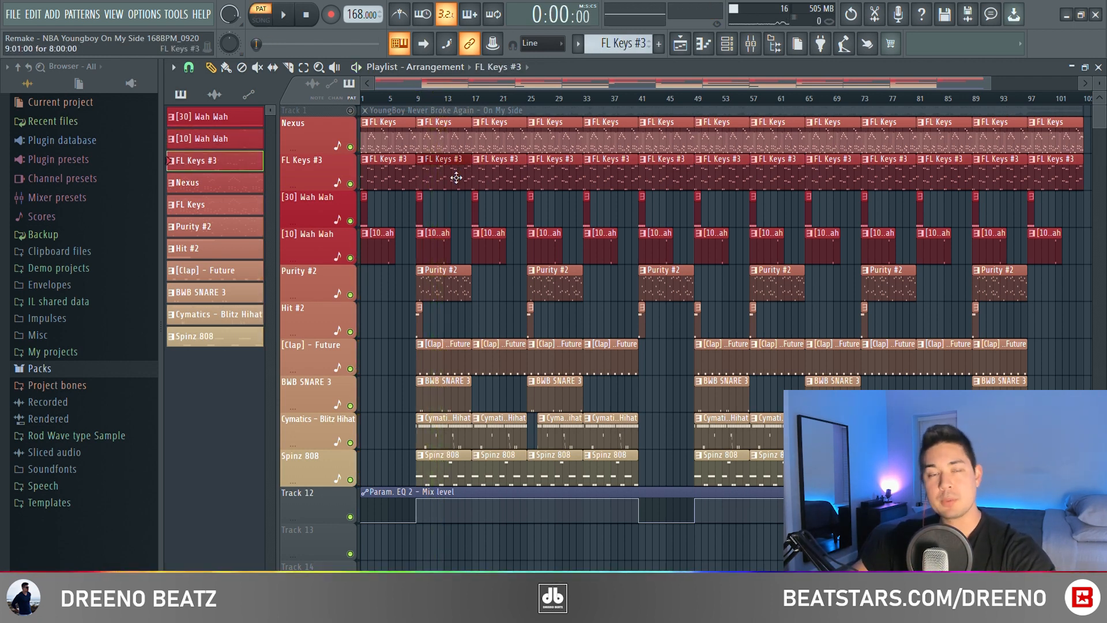
{"action": "left_click", "coordinate": [729, 46]}
{"action": "left_click", "coordinate": [757, 218]}
{"action": "right_click", "coordinate": [645, 163], "text": "ctrl"}
{"action": "key", "text": "space"}
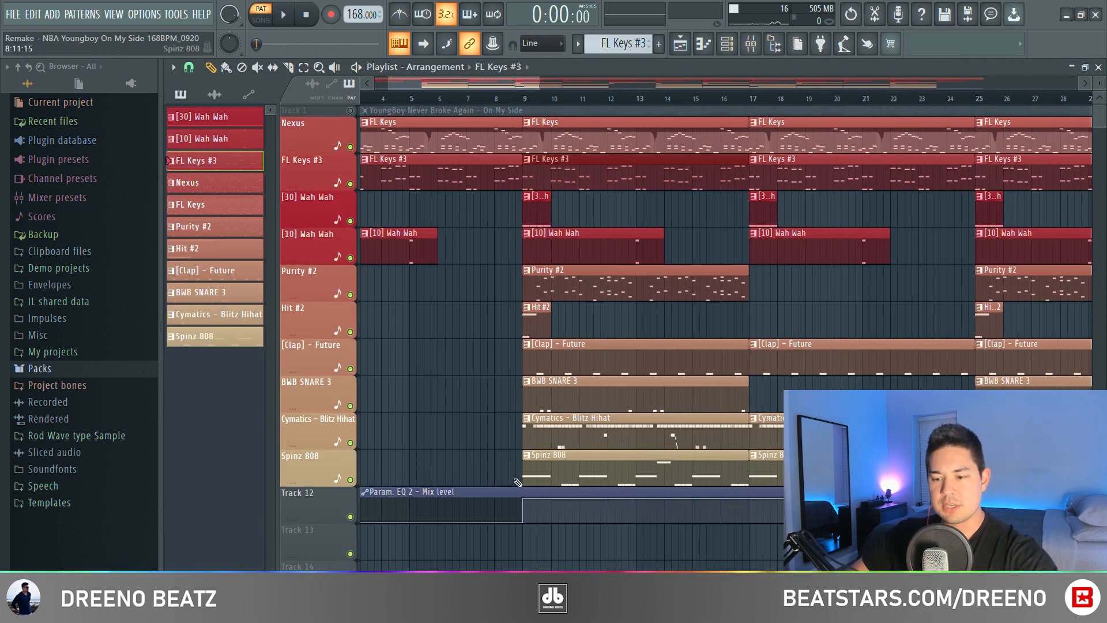
Step: Select the bar 9 Spinz 808 clip and the Param. EQ 2 mix level automation, then play FL Keys #3 soloed from before bar 9
{"action": "left_click_drag", "start_coordinate": [476, 450], "coordinate": [553, 547]}
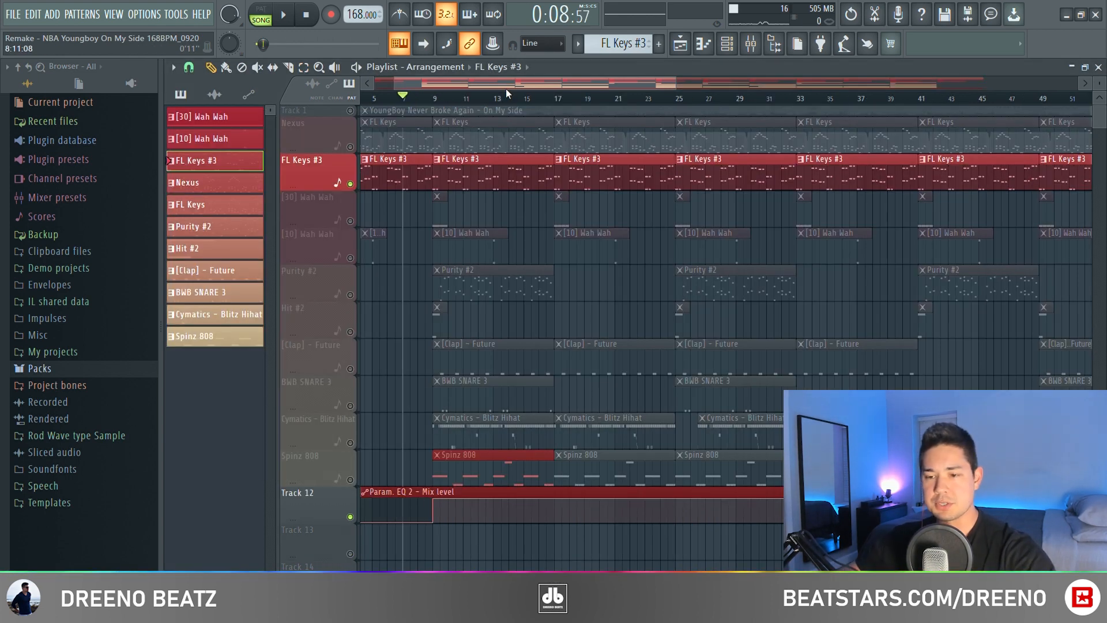
{"action": "key", "text": "space"}
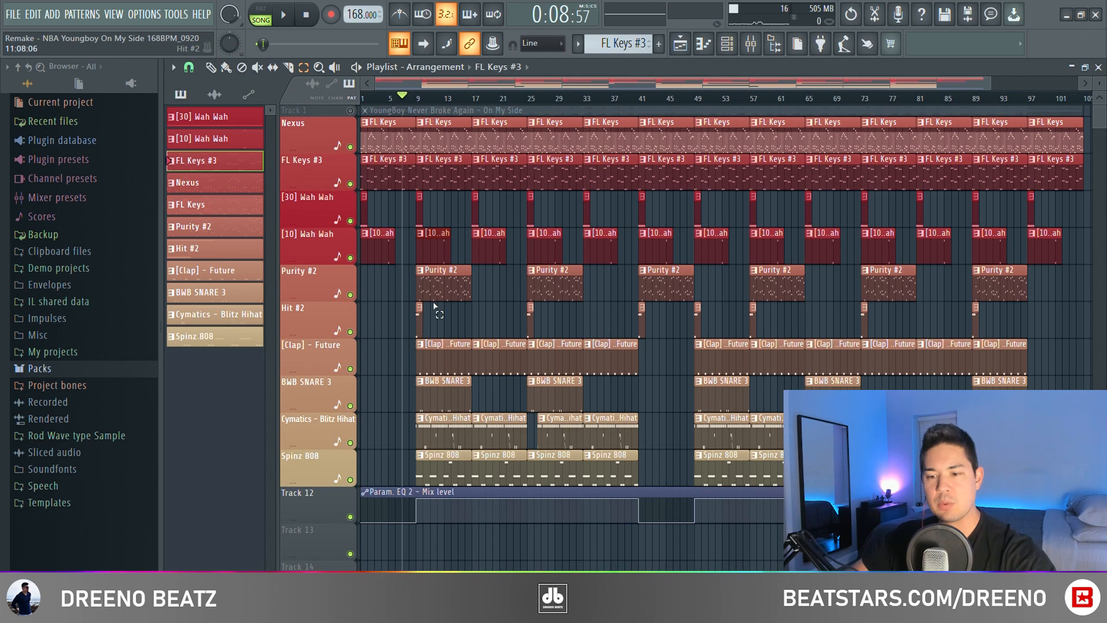
Step: Make Purity #2 the active pattern and open its instrument to examine the layered bell sounds
{"action": "left_click", "coordinate": [444, 288]}
{"action": "left_click", "coordinate": [726, 44]}
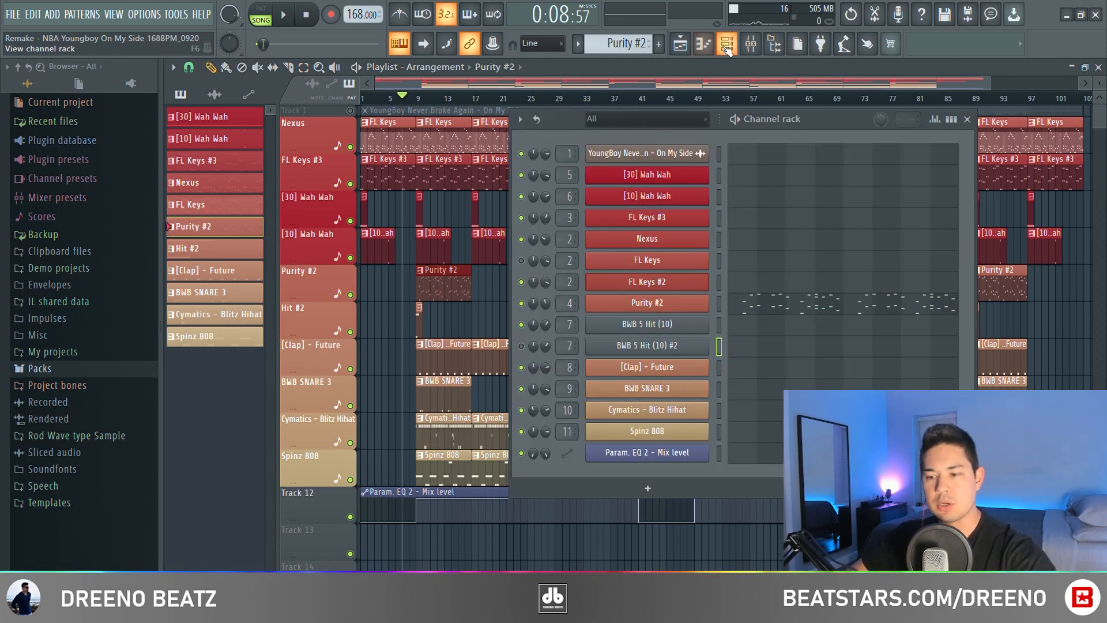
{"action": "left_click", "coordinate": [650, 304]}
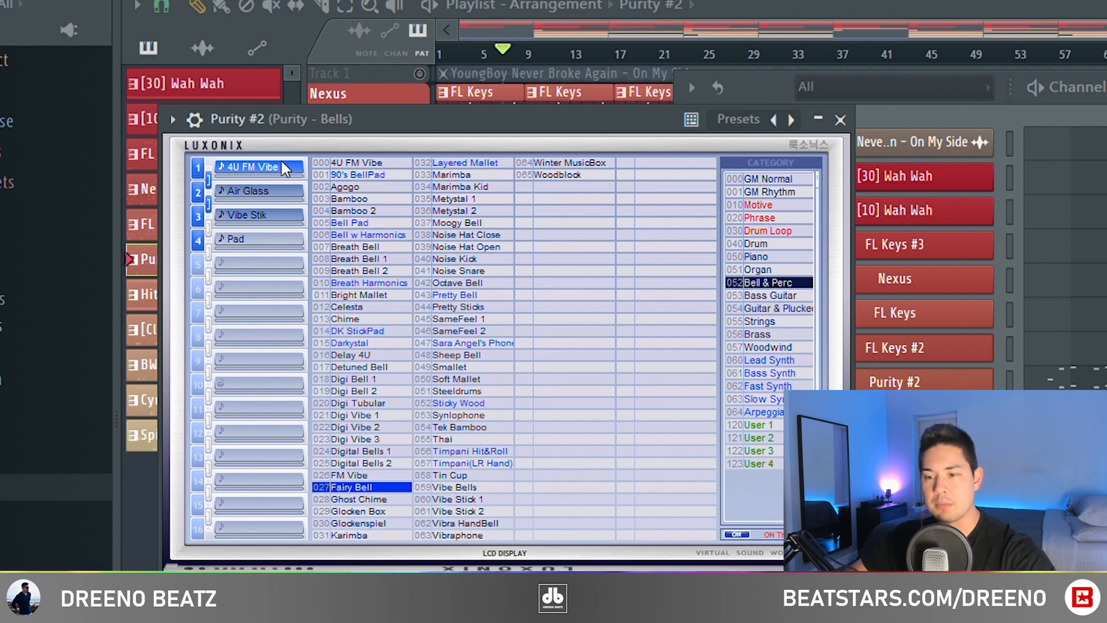
Step: Listen to Purity #2, playing the melody tracks together from bar 9 with Hit #2 and the drums muted
{"action": "key", "text": "space"}
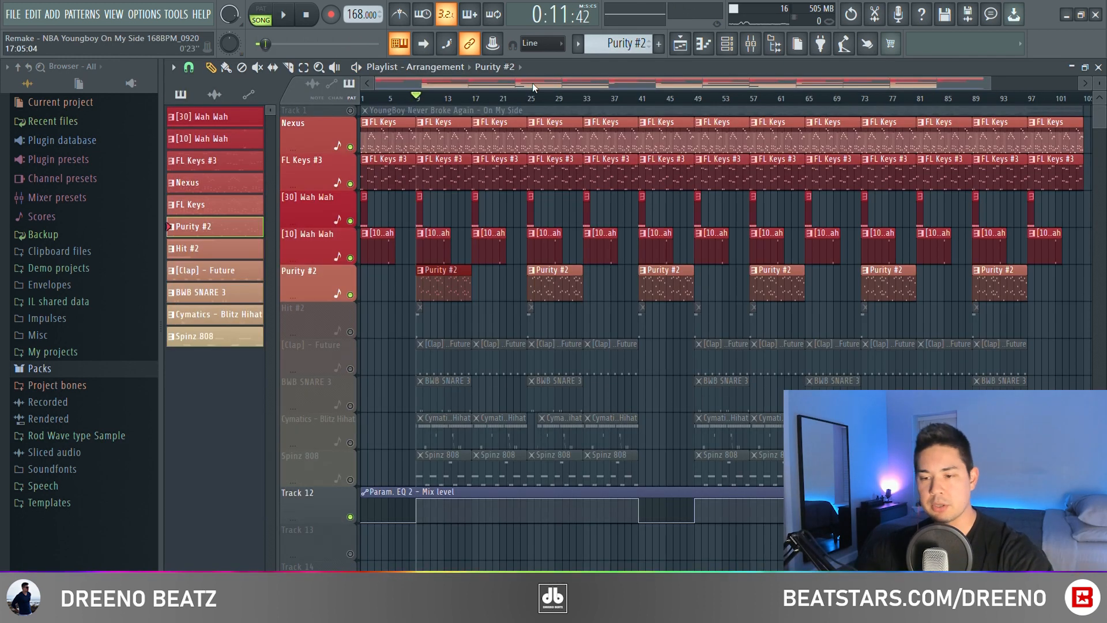
{"action": "key", "text": "space"}
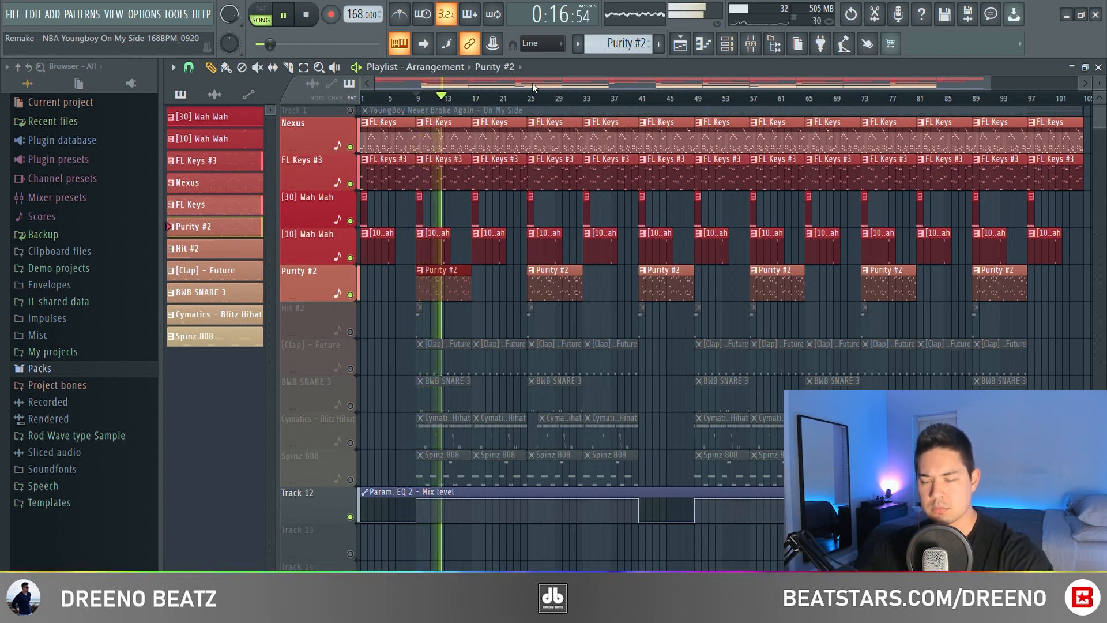
{"action": "key", "text": "space"}
Step: Unmute the Hit #2 playlist track and open the BWB 5 Hit (10) channel from its pattern
{"action": "left_click", "coordinate": [350, 331]}
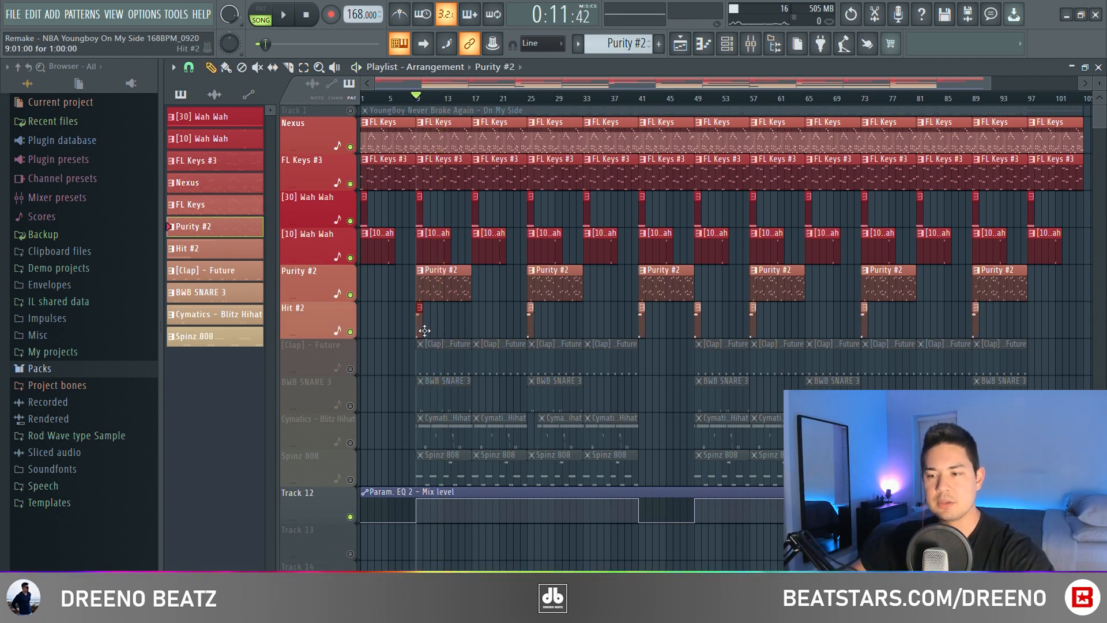
{"action": "left_click", "coordinate": [728, 43]}
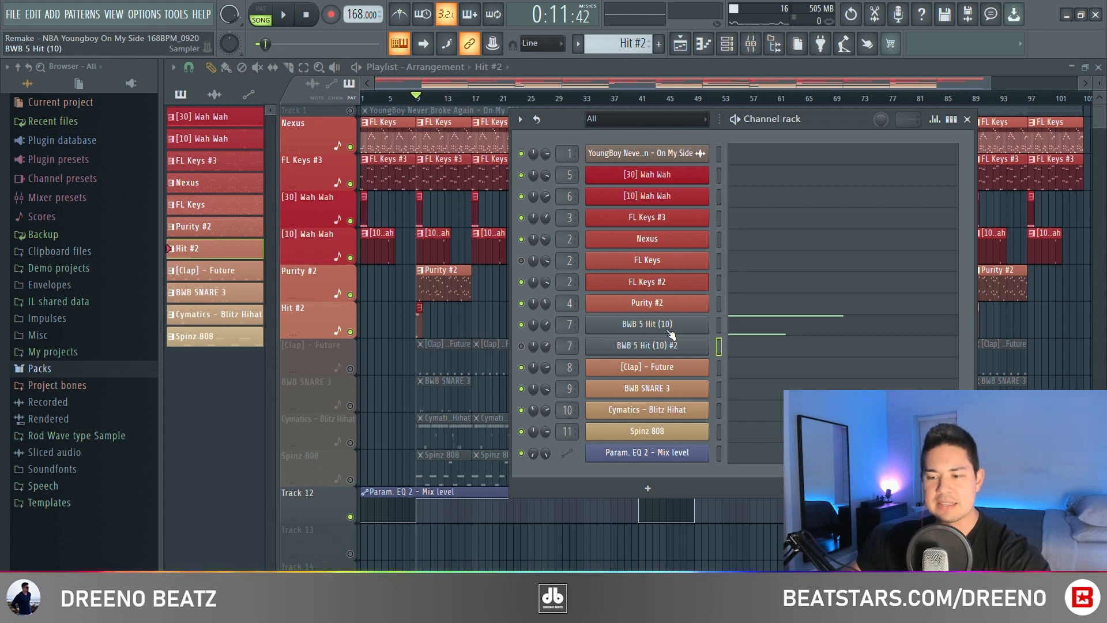
{"action": "left_click", "coordinate": [666, 326]}
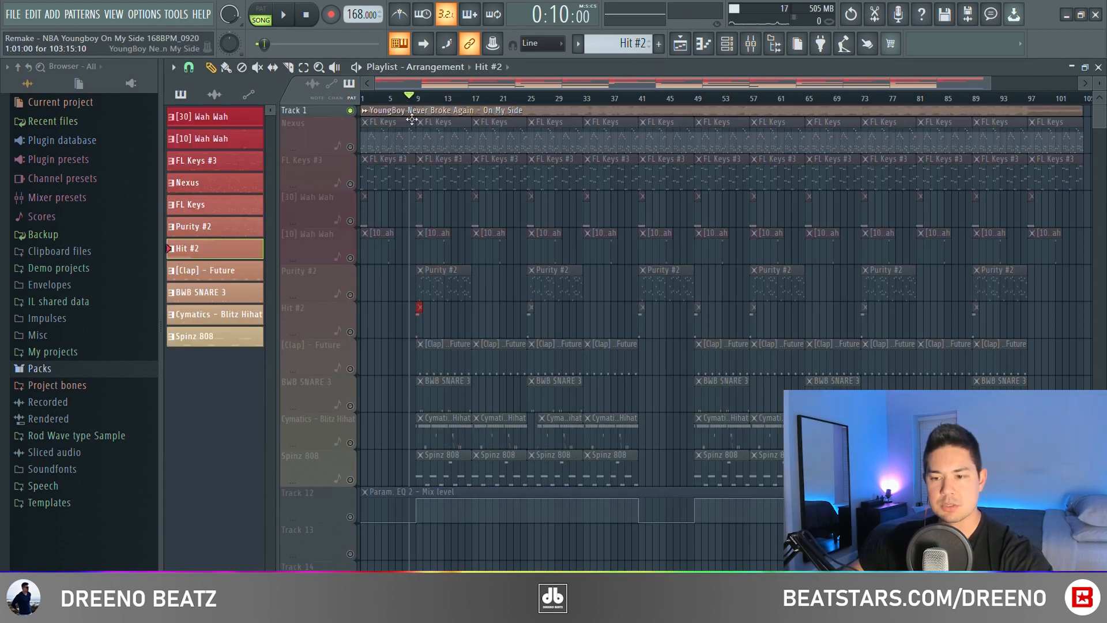
Step: Play the soloed original song track just before bar 9, then end its solo so the remake tracks are active again
{"action": "scroll", "coordinate": [407, 235], "scroll_direction": "up", "scroll_amount": 2}
{"action": "key", "text": "space"}
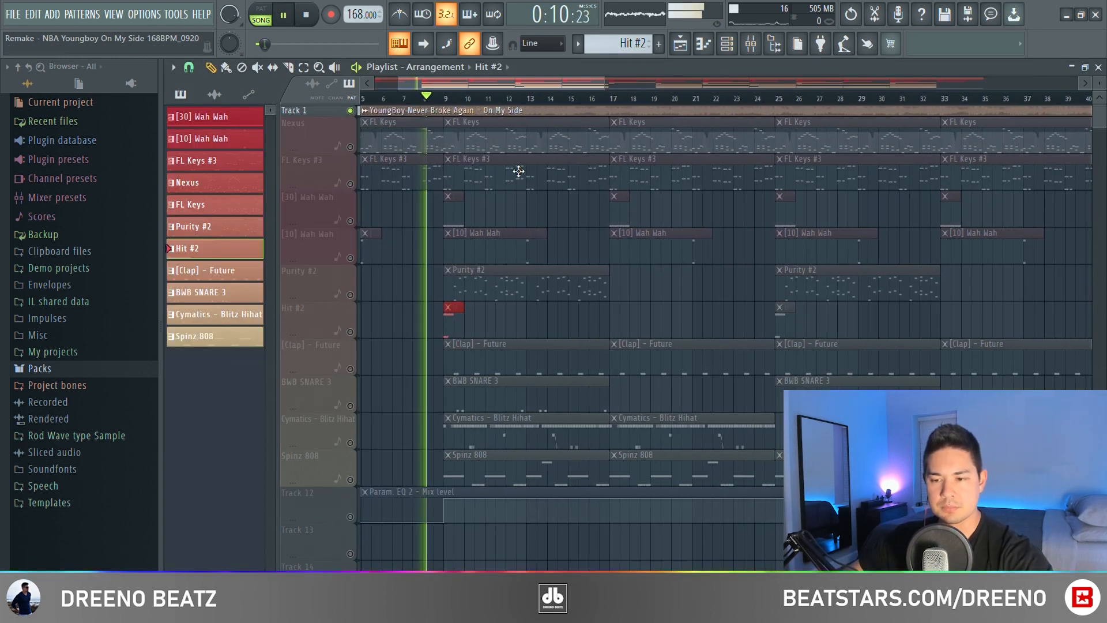
{"action": "left_click", "coordinate": [350, 110]}
{"action": "key", "text": "space"}
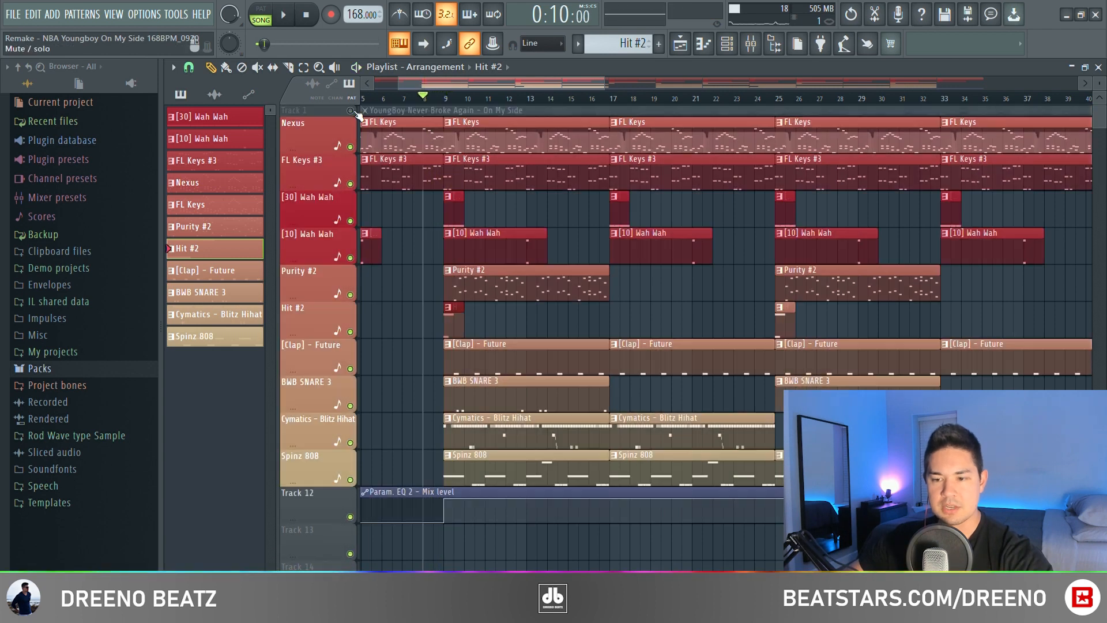
Step: Listen to the hit, inspect the BWB 5 Hit (10) time-stretch settings, and open the BWB 5 Hit (10) #2 channel
{"action": "key", "text": "space"}
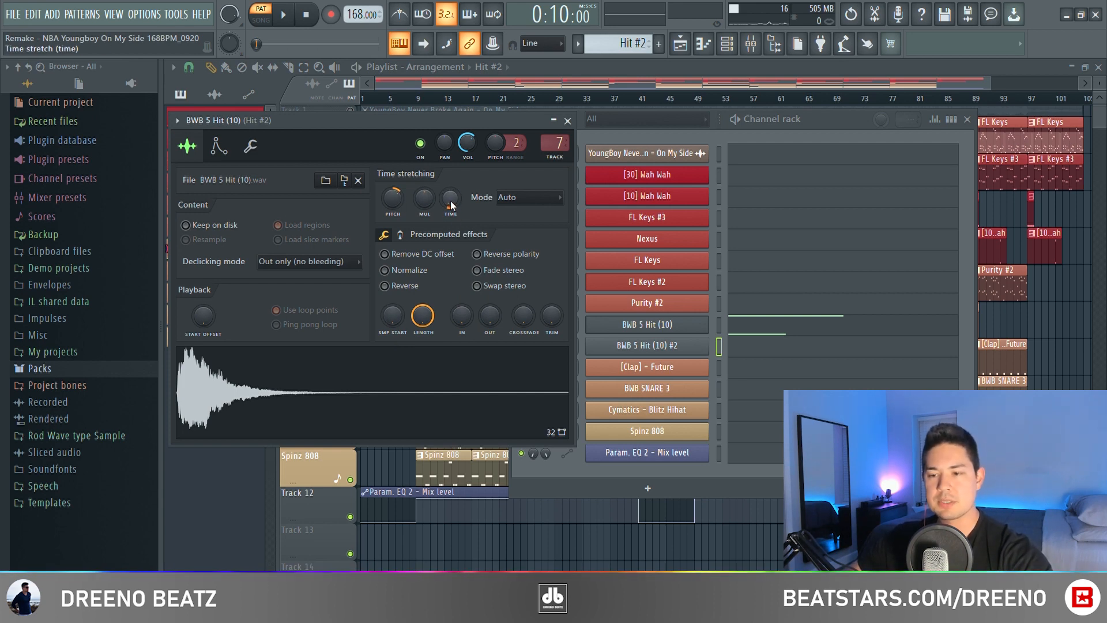
{"action": "left_click", "coordinate": [567, 121]}
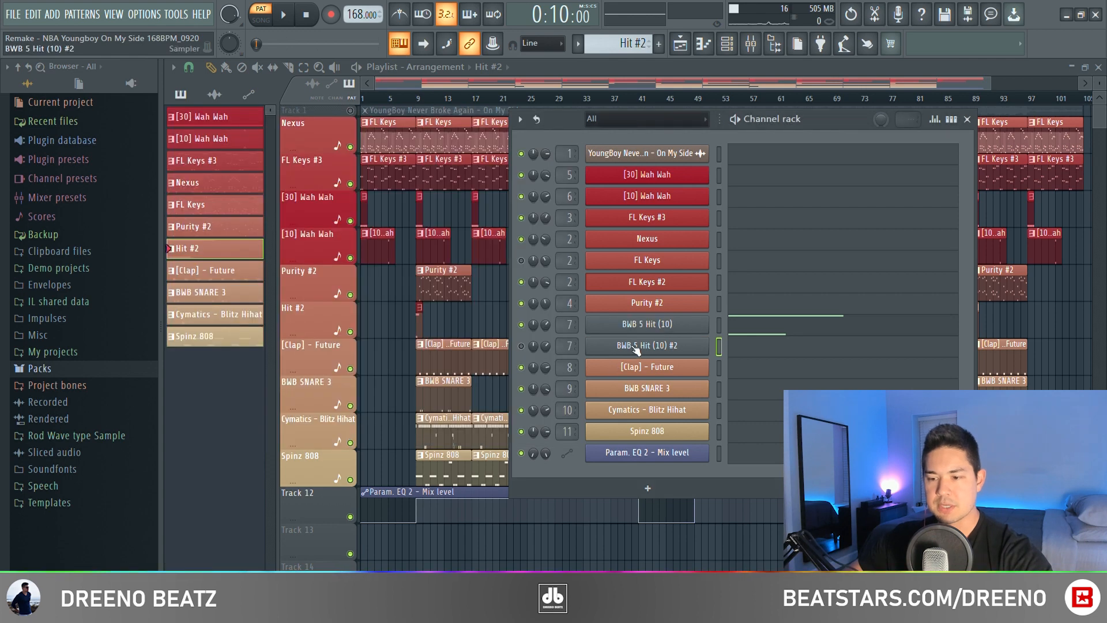
{"action": "left_click", "coordinate": [636, 346]}
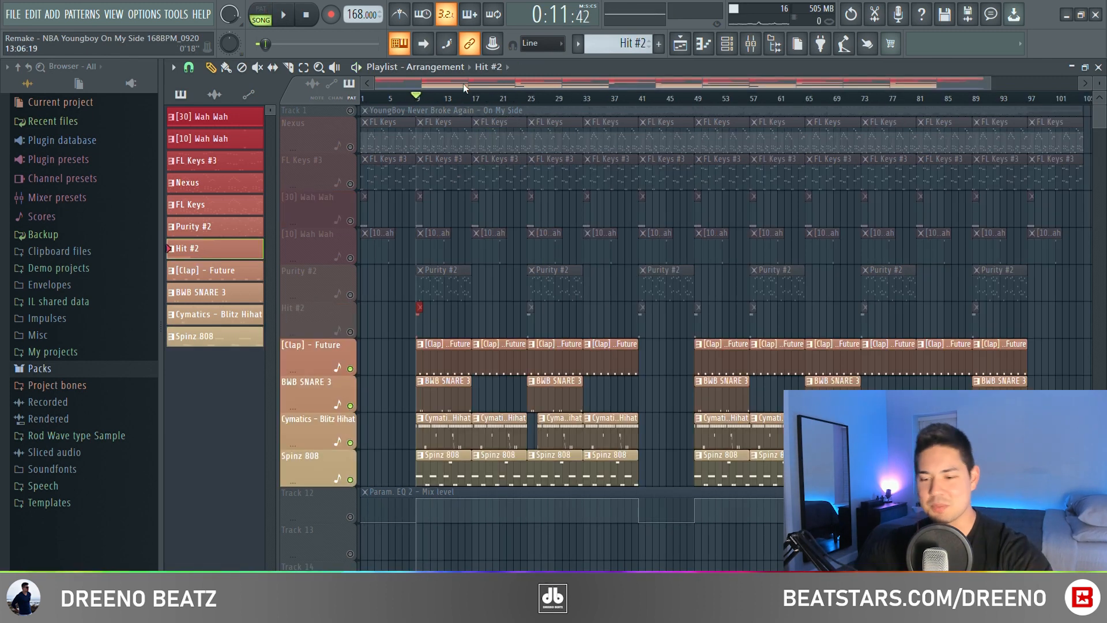
Step: Play the clap, snare, hi-hat and 808 tracks on their own from bar 9, then open the [Clap] - Future channel
{"action": "key", "text": "space"}
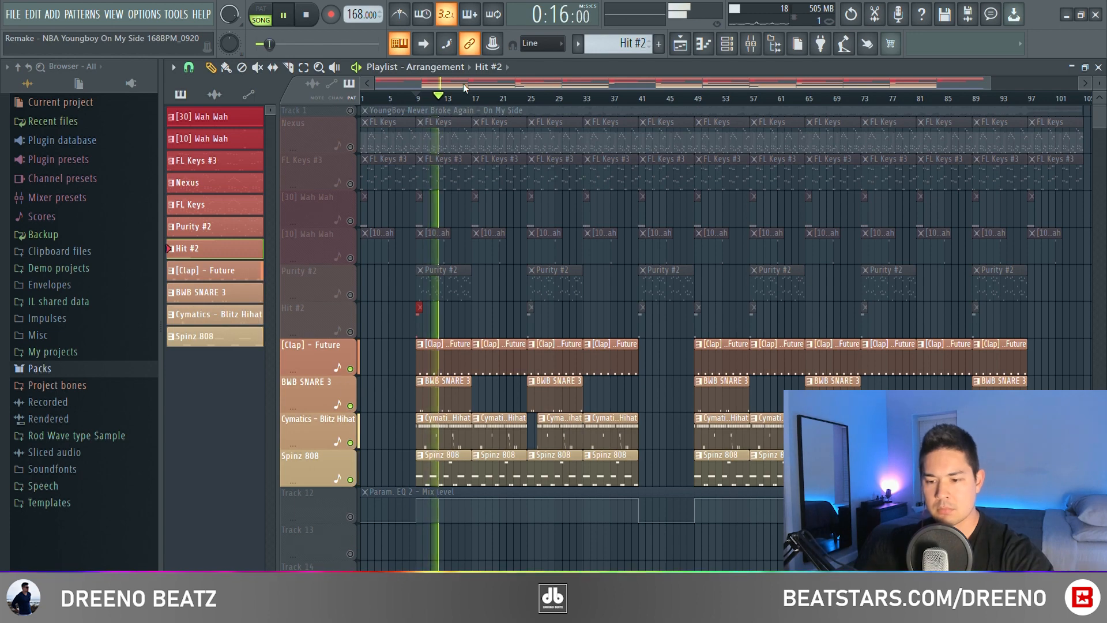
{"action": "left_click", "coordinate": [728, 44]}
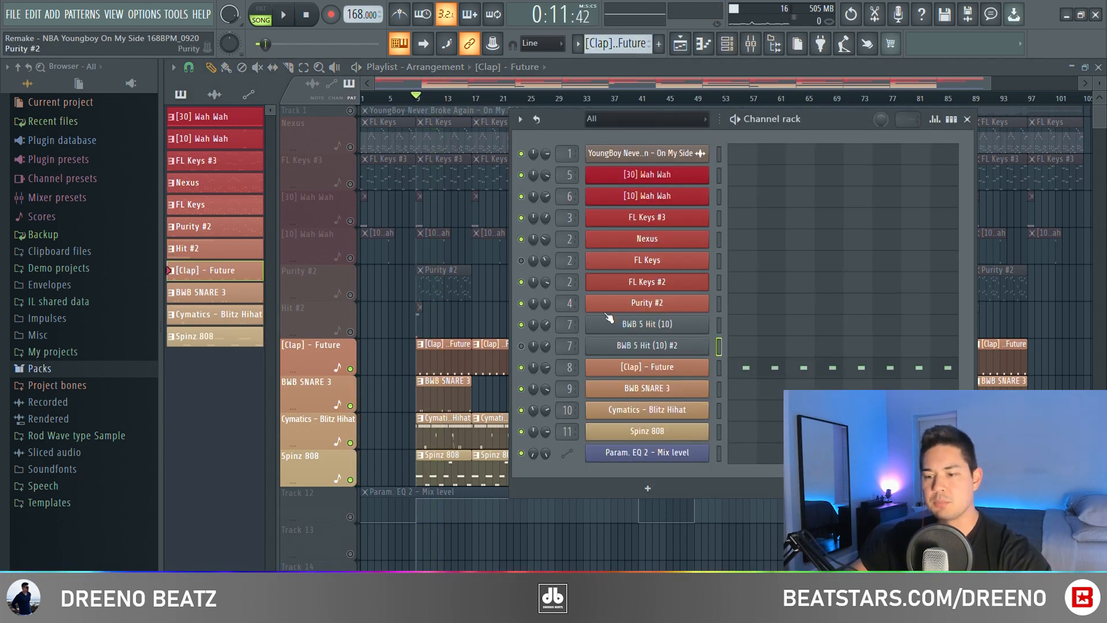
{"action": "left_click", "coordinate": [646, 369]}
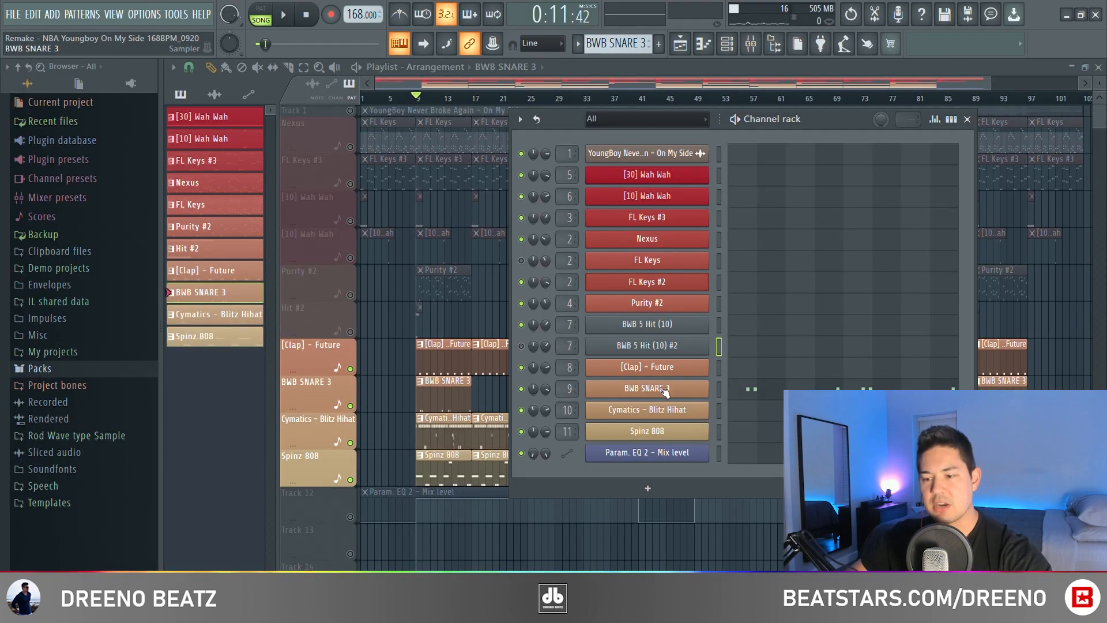
Step: Inspect the BWB SNARE 3 sample settings, open its notes in the piano roll framed to fit, and play them
{"action": "left_click", "coordinate": [664, 390]}
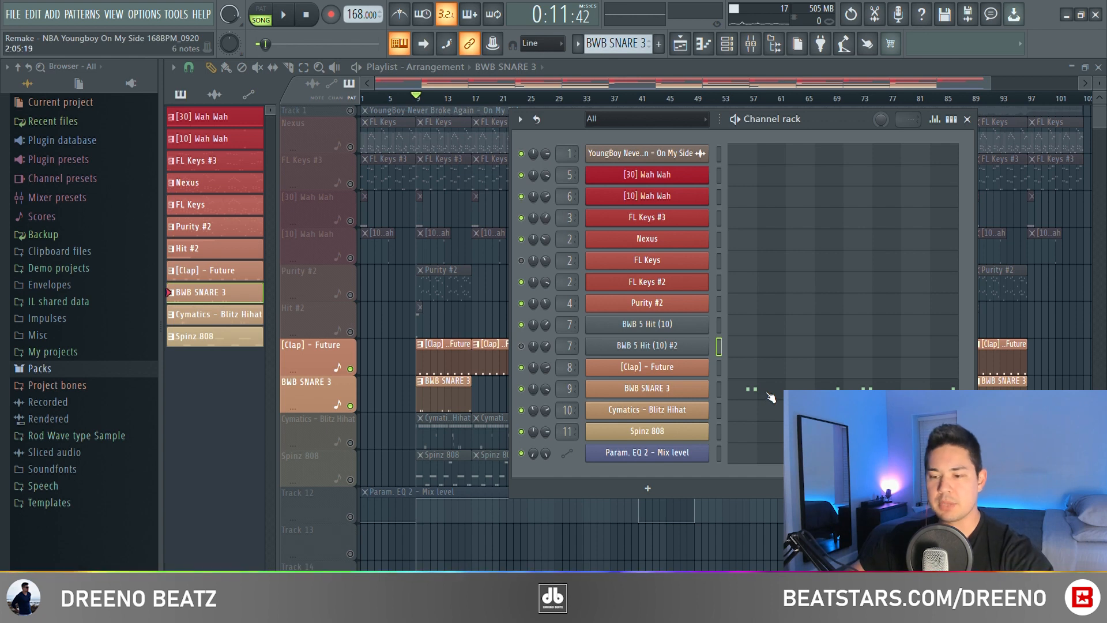
{"action": "left_click", "coordinate": [769, 394]}
{"action": "right_click", "coordinate": [652, 318], "text": "ctrl"}
{"action": "key", "text": "space"}
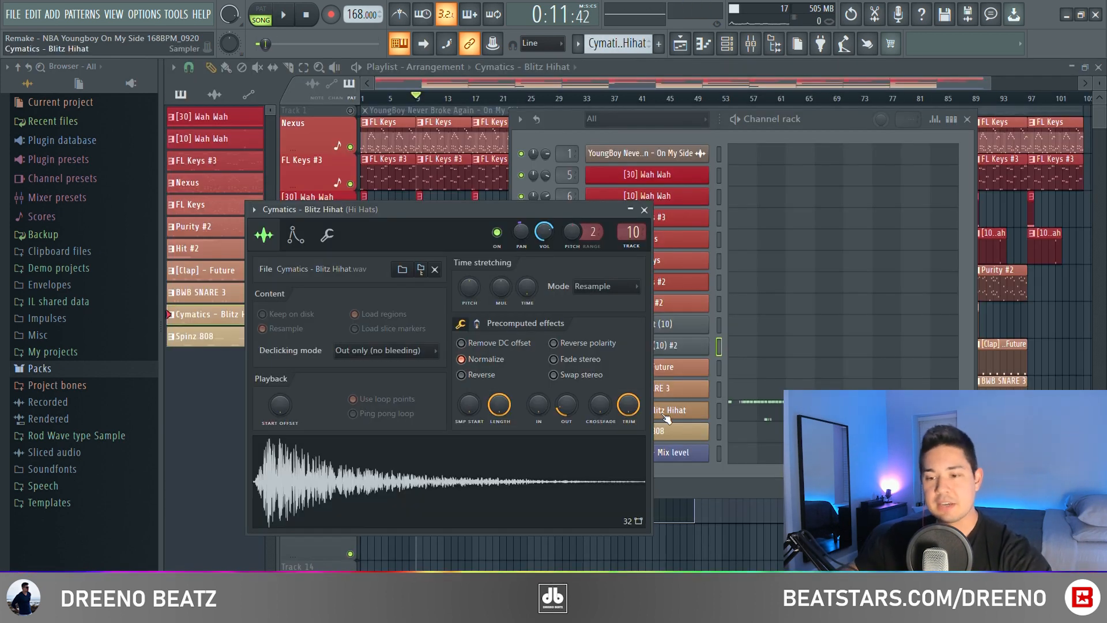
Step: Examine the Cymatics - Blitz Hihat sample settings and its hi-hat rolls in the piano roll, then play the pattern
{"action": "left_click_drag", "start_coordinate": [476, 220], "coordinate": [462, 162]}
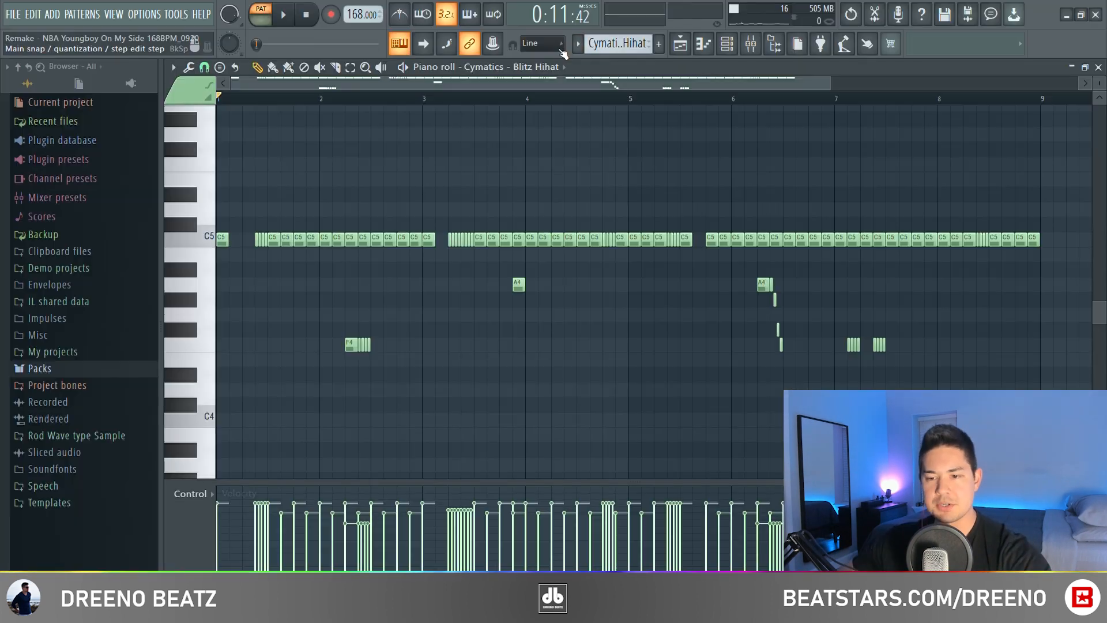
{"action": "key", "text": "l"}
{"action": "key", "text": "space"}
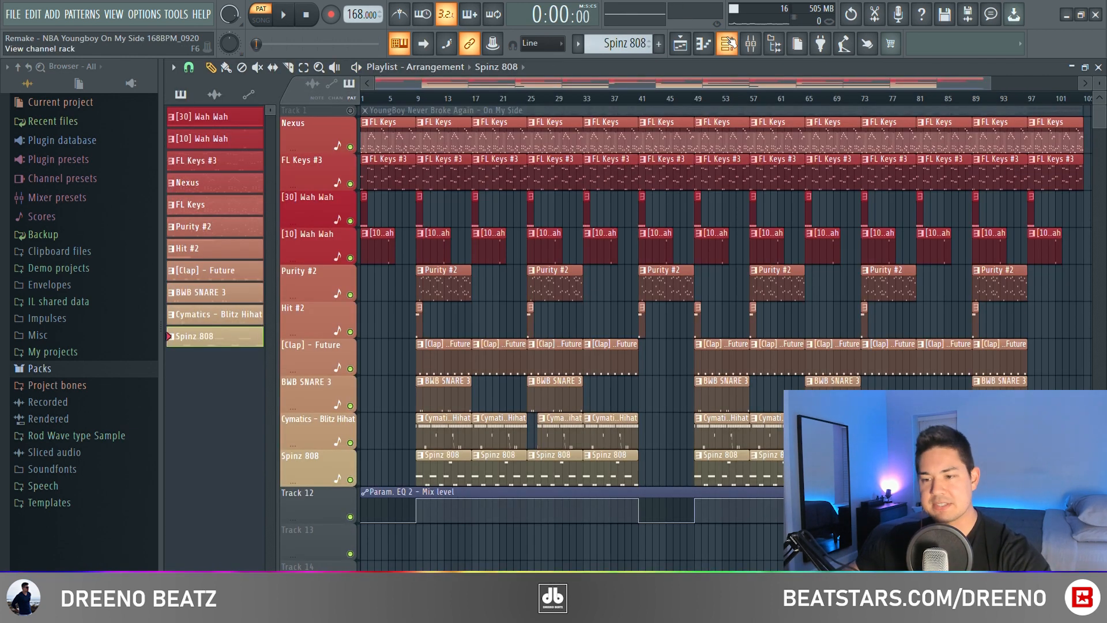
Step: Open the Spinz 808 channel and examine its fade-out and precomputed effects settings
{"action": "left_click", "coordinate": [727, 44]}
{"action": "left_click", "coordinate": [648, 432]}
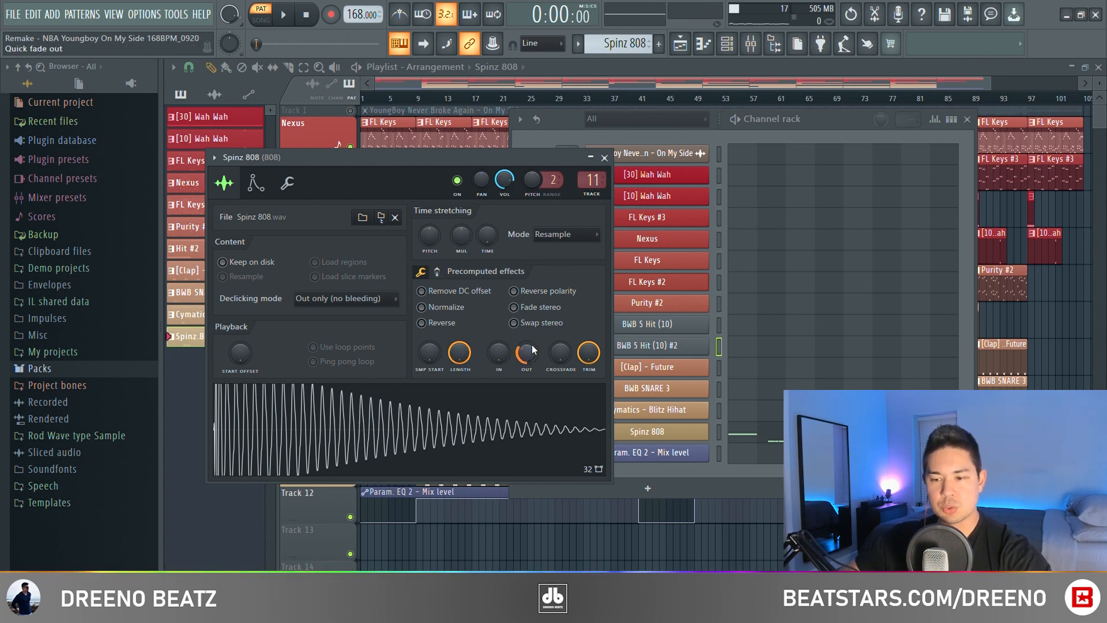
{"action": "left_click", "coordinate": [437, 271]}
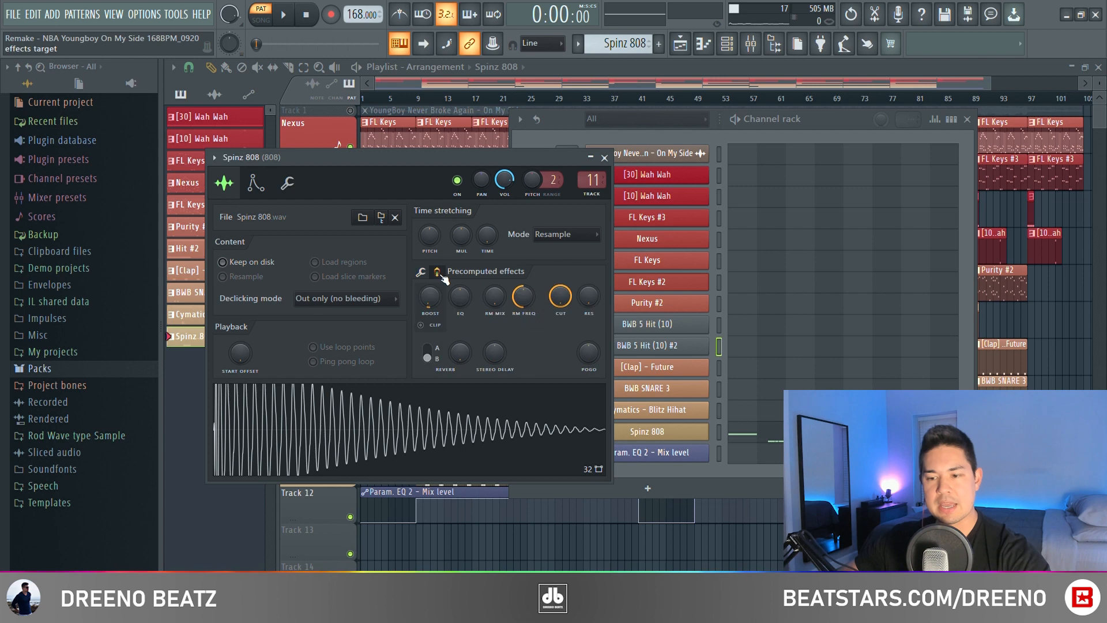
Step: Close the Spinz 808 sampler, open its notes in the piano roll, and play the 808 pattern
{"action": "left_click", "coordinate": [604, 156]}
{"action": "key", "text": "F7"}
{"action": "scroll", "coordinate": [637, 273], "scroll_direction": "up", "scroll_amount": 3}
{"action": "key", "text": "space"}
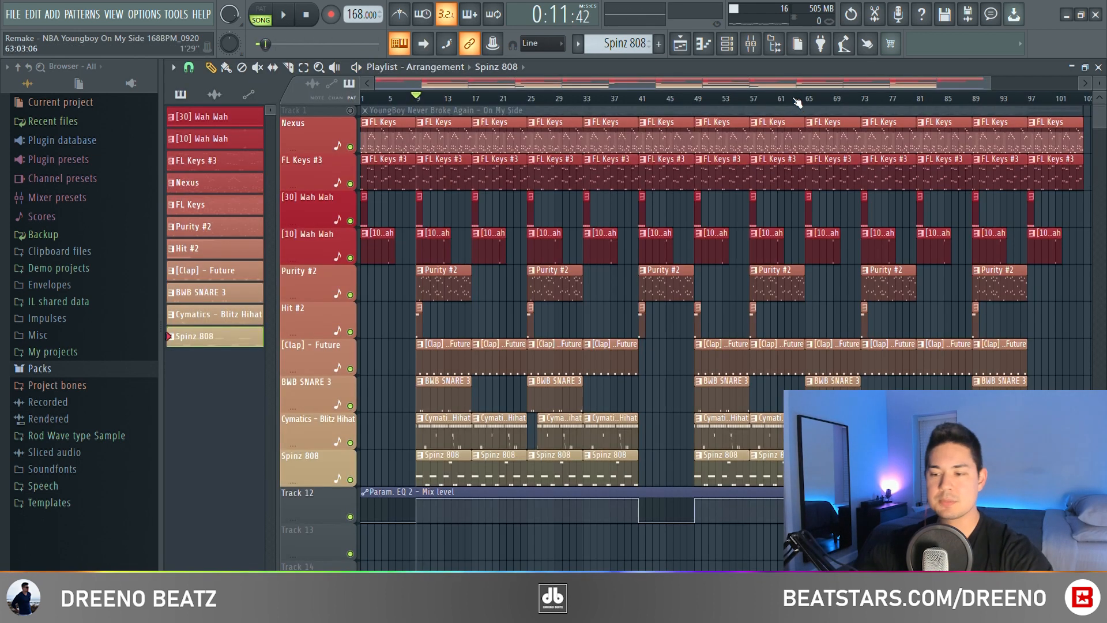
Step: Play the complete arrangement with every remake track active from bar 9, then stop playback
{"action": "key", "text": "space"}
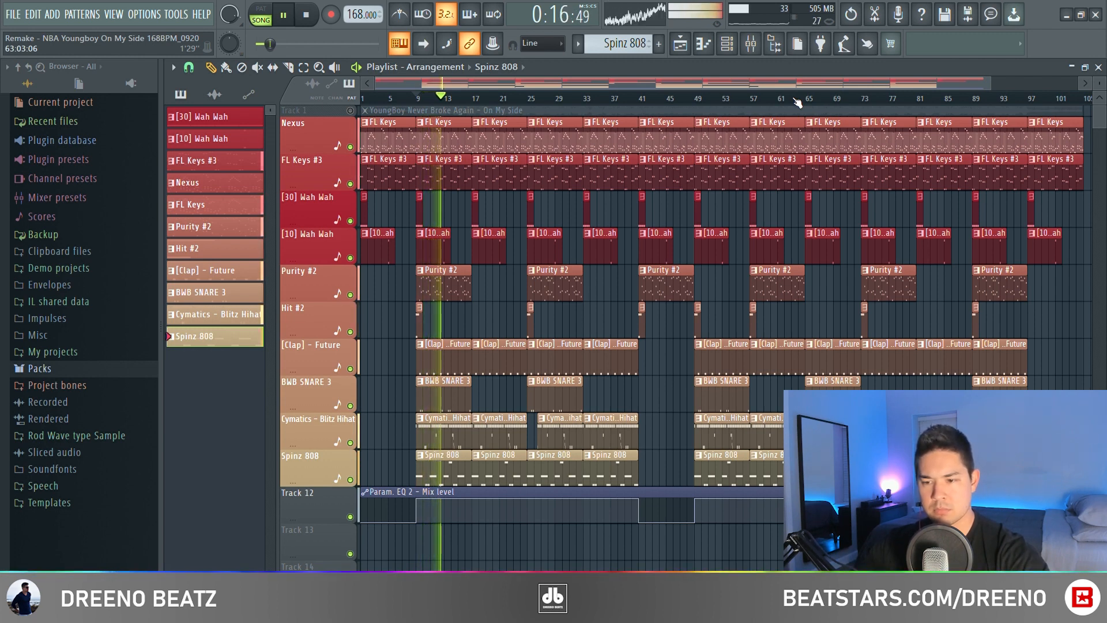
{"action": "key", "text": "space"}
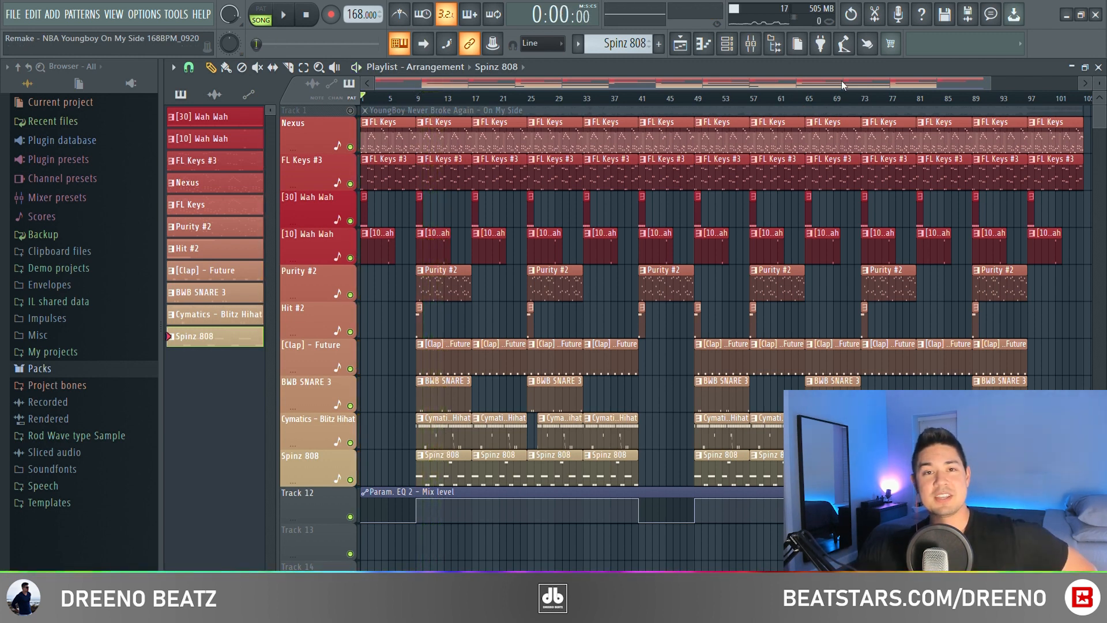